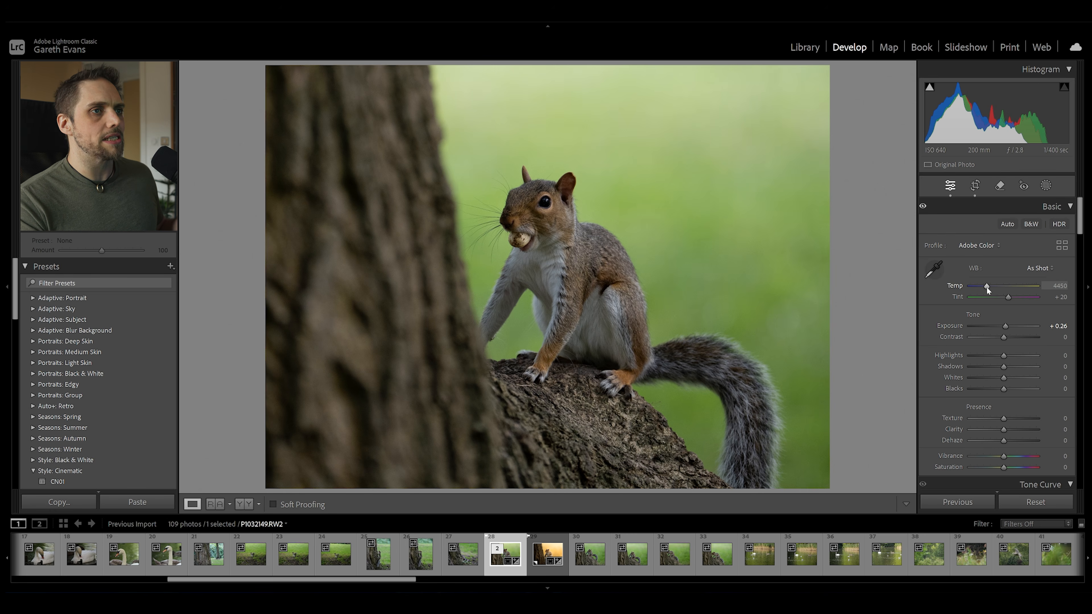
# Step: Warm the photo's white balance with a temperature of 5162 and a tint of +13
pyautogui.moveTo(987, 287); pyautogui.dragTo(991, 288)
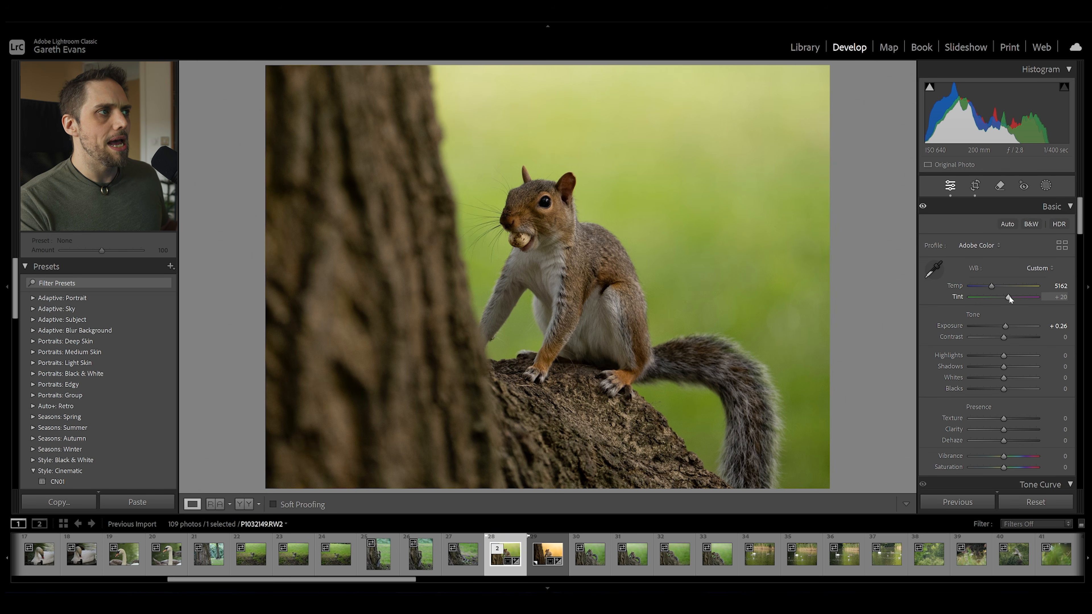
pyautogui.moveTo(1010, 297); pyautogui.dragTo(1007, 297)
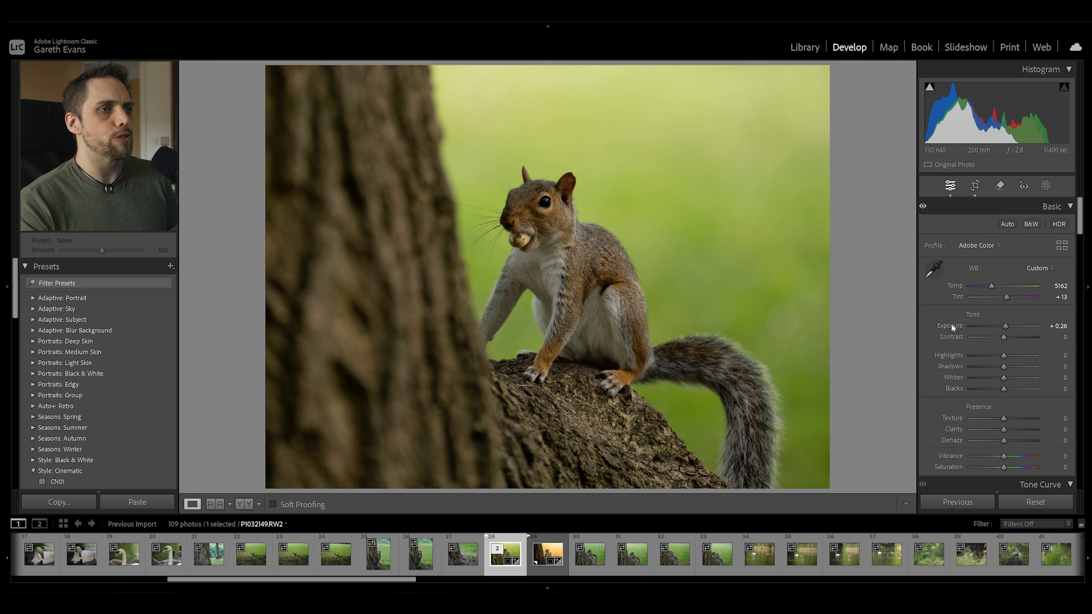
# Step: Set the Color Mixer hues to Orange -25, Yellow -28 and Green -84, and compare the photo with its original version
pyautogui.scroll(-3, 950, 324)
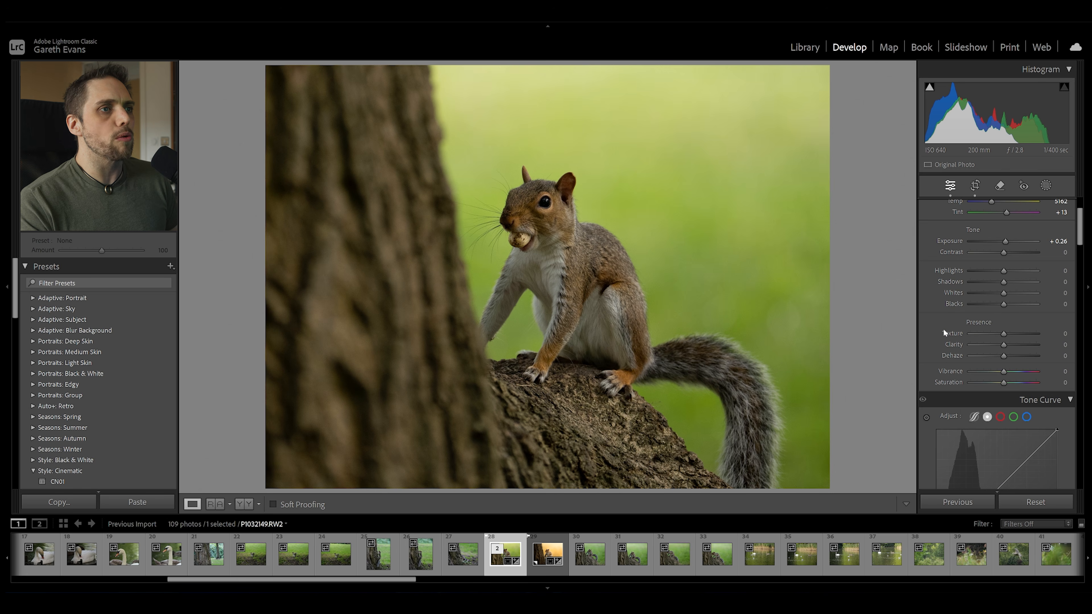
pyautogui.scroll(-12, 942, 338)
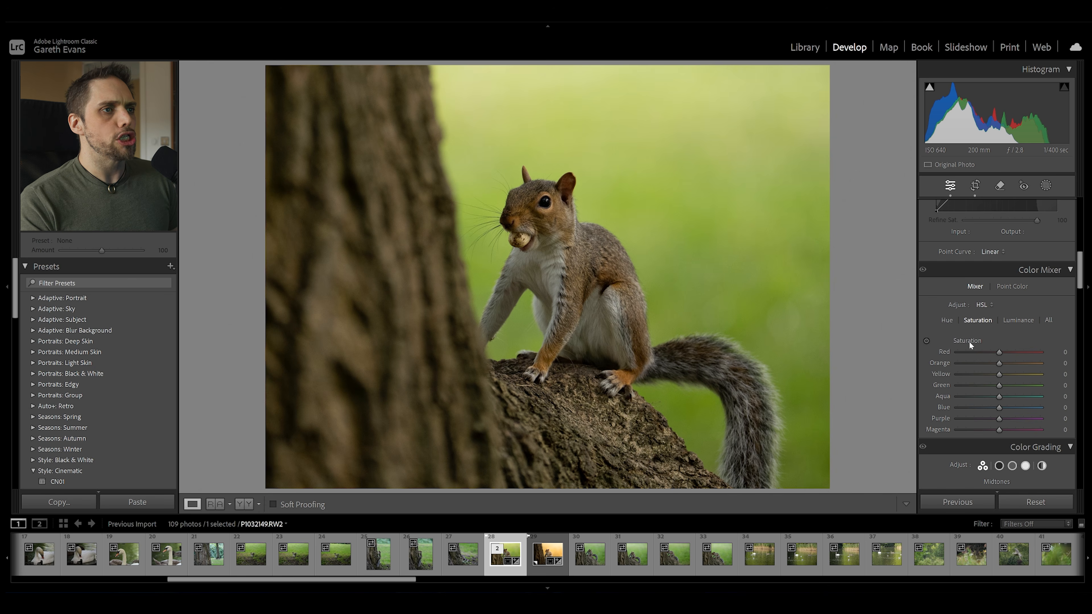
pyautogui.click(948, 320)
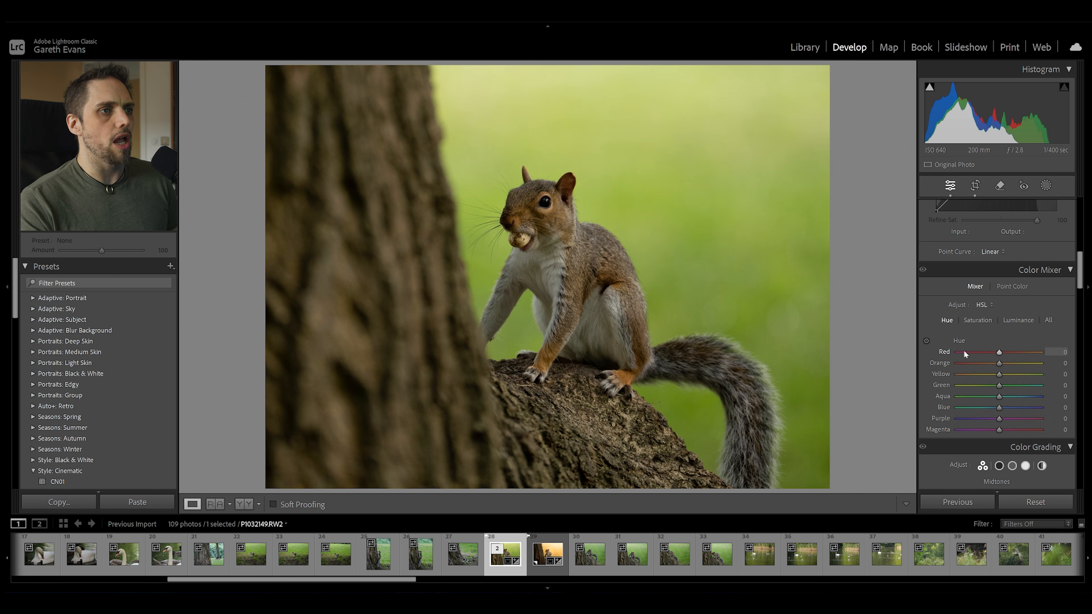
pyautogui.moveTo(998, 363); pyautogui.dragTo(988, 364)
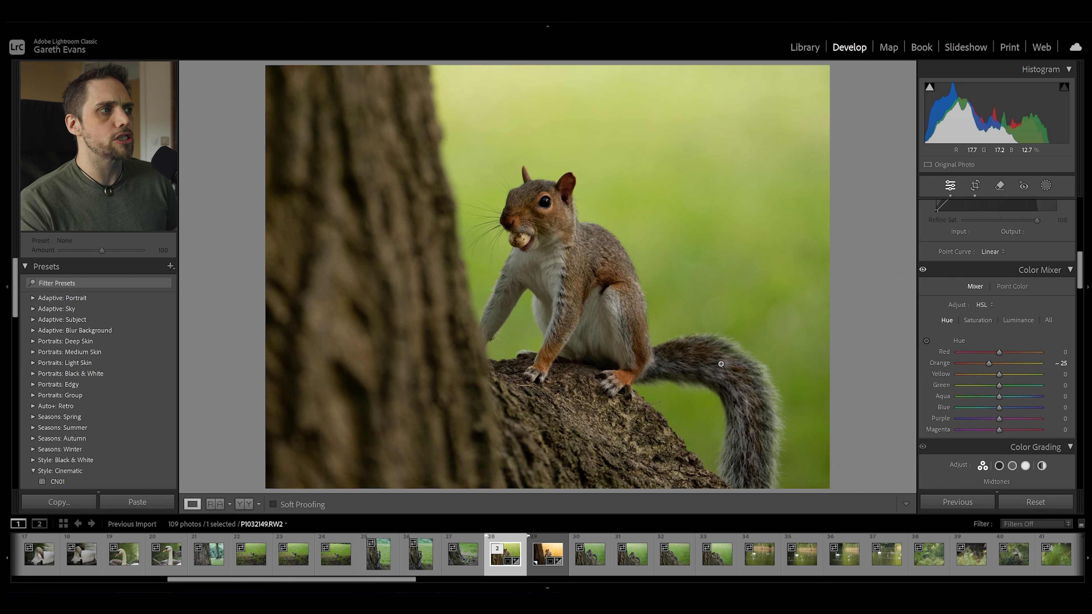
pyautogui.moveTo(999, 375)
pyautogui.mouseDown()
pyautogui.moveTo(972, 379)
pyautogui.moveTo(989, 388)
pyautogui.mouseUp()
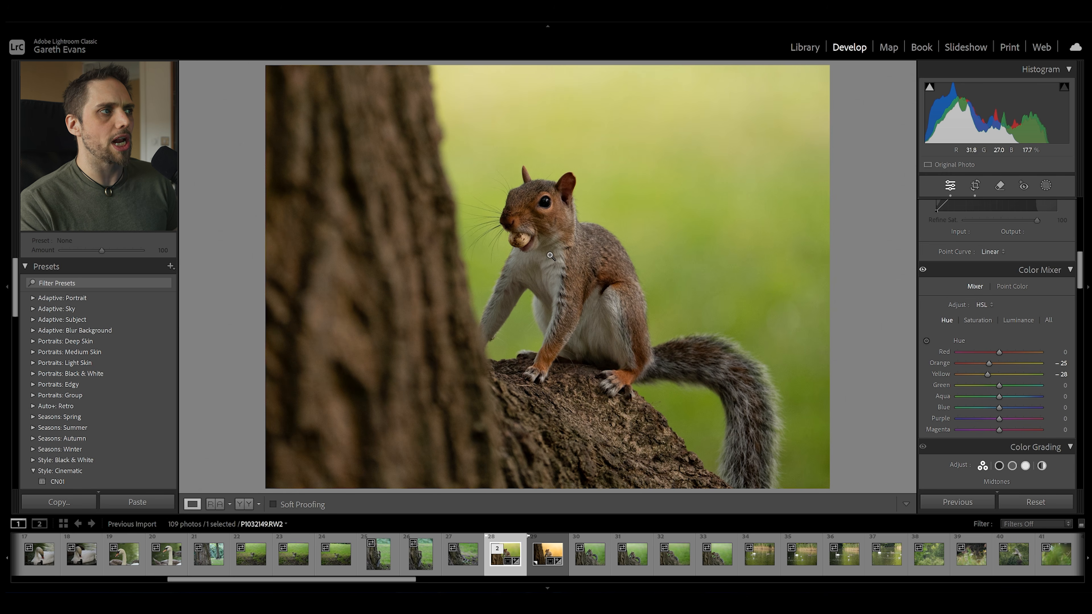
pyautogui.moveTo(998, 386); pyautogui.dragTo(962, 391)
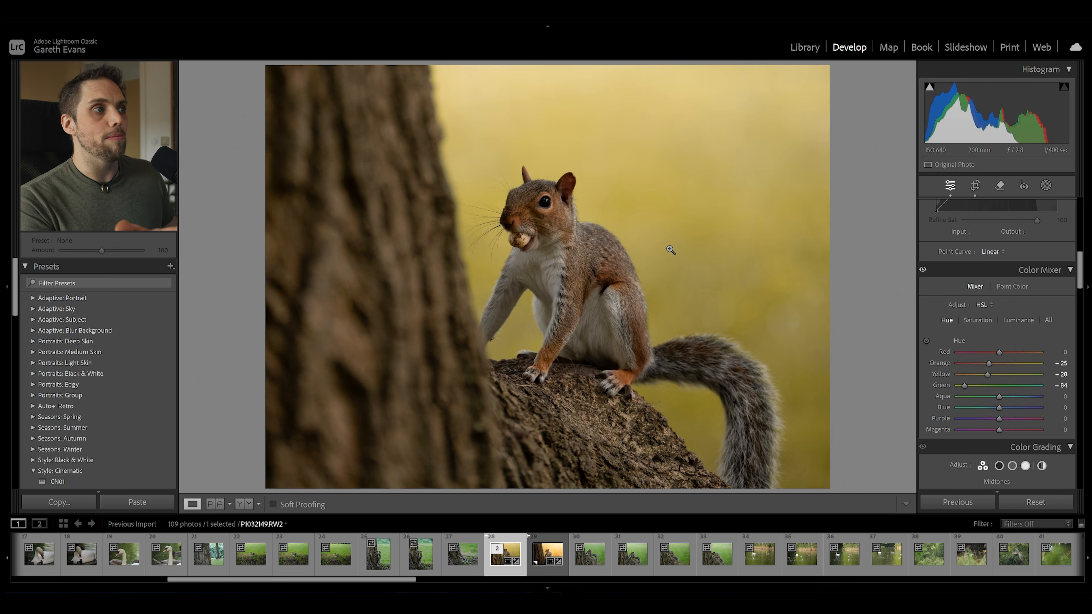
pyautogui.press('\\')
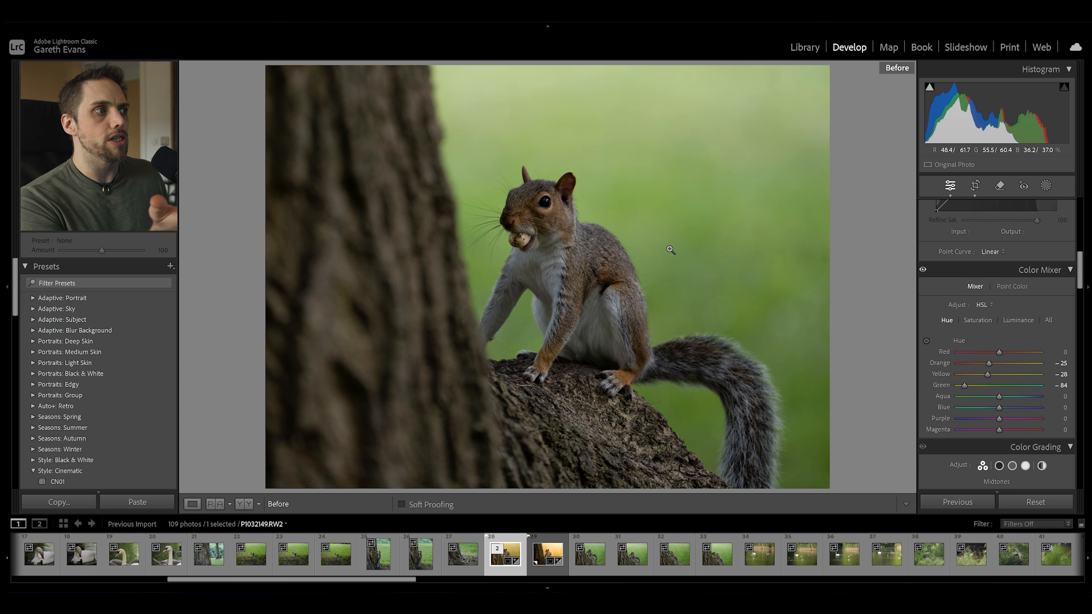
pyautogui.press('\\')
pyautogui.press('\\')
pyautogui.press('\\')
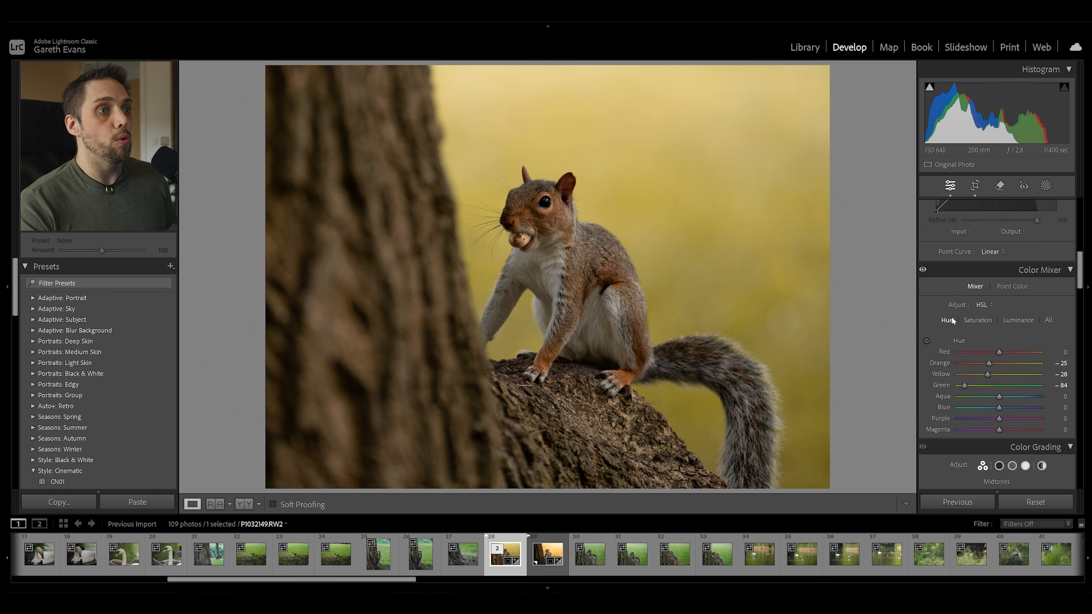
# Step: Try the extreme of the Red Primary hue in Calibration and settle on +9
pyautogui.scroll(-6, 937, 328)
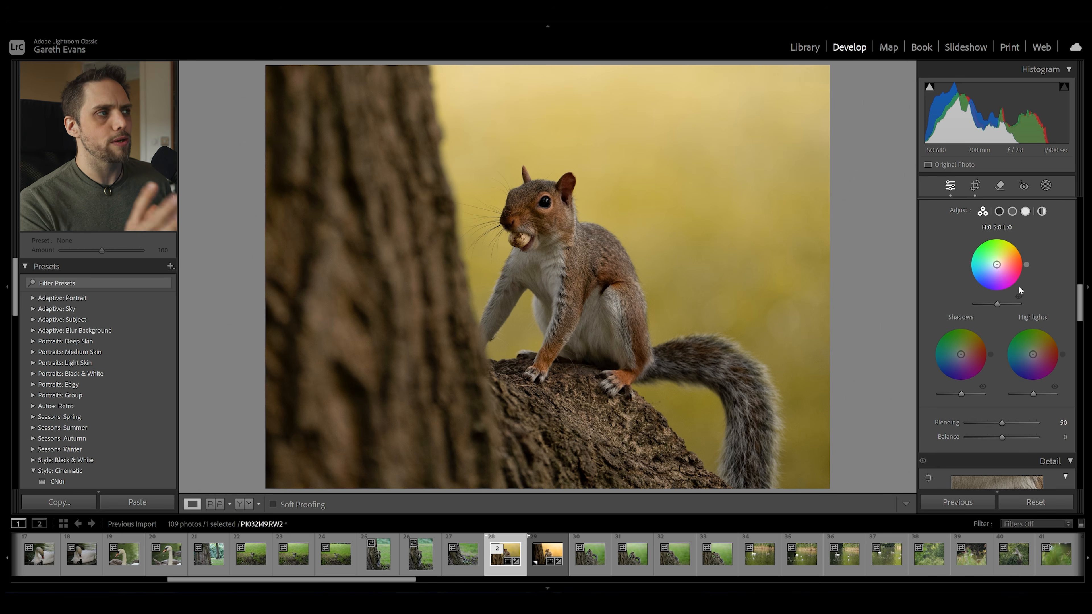
pyautogui.scroll(-4, 1021, 292)
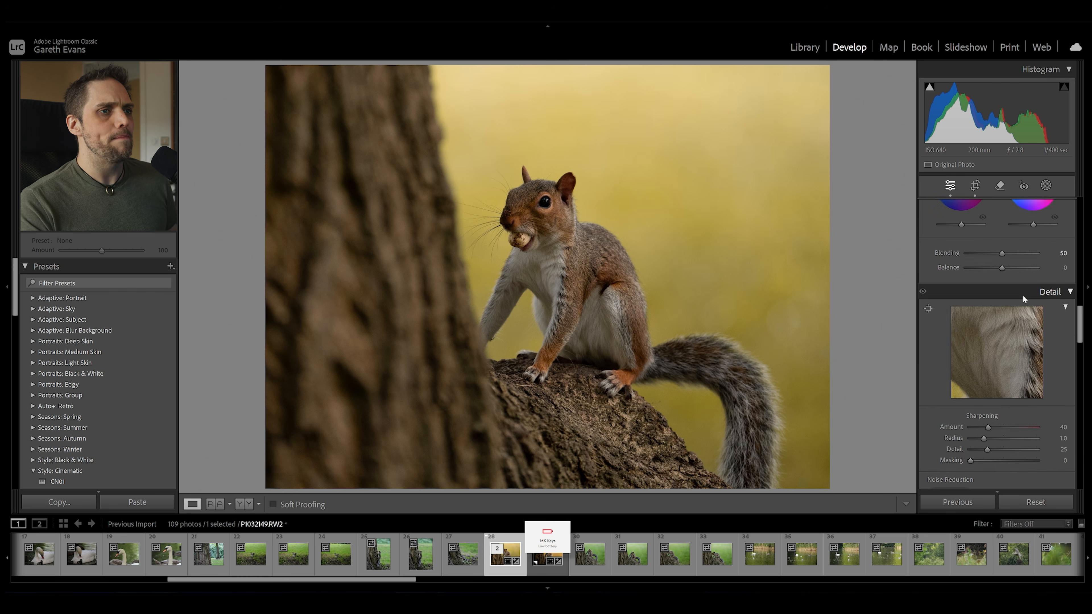
pyautogui.scroll(-12, 1023, 295)
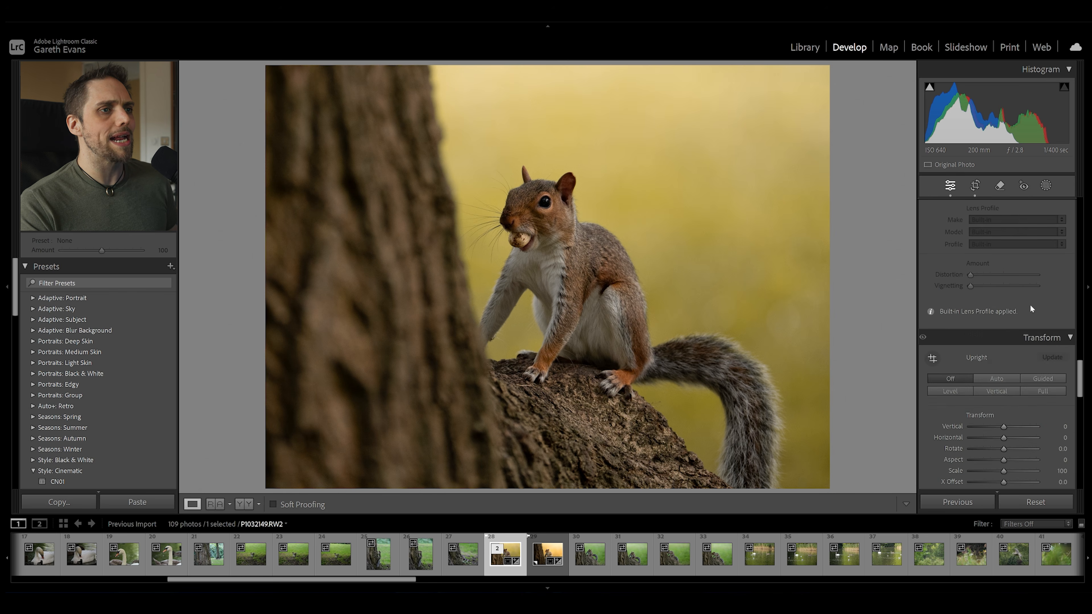
pyautogui.scroll(-8, 1030, 306)
pyautogui.scroll(-10, 1030, 304)
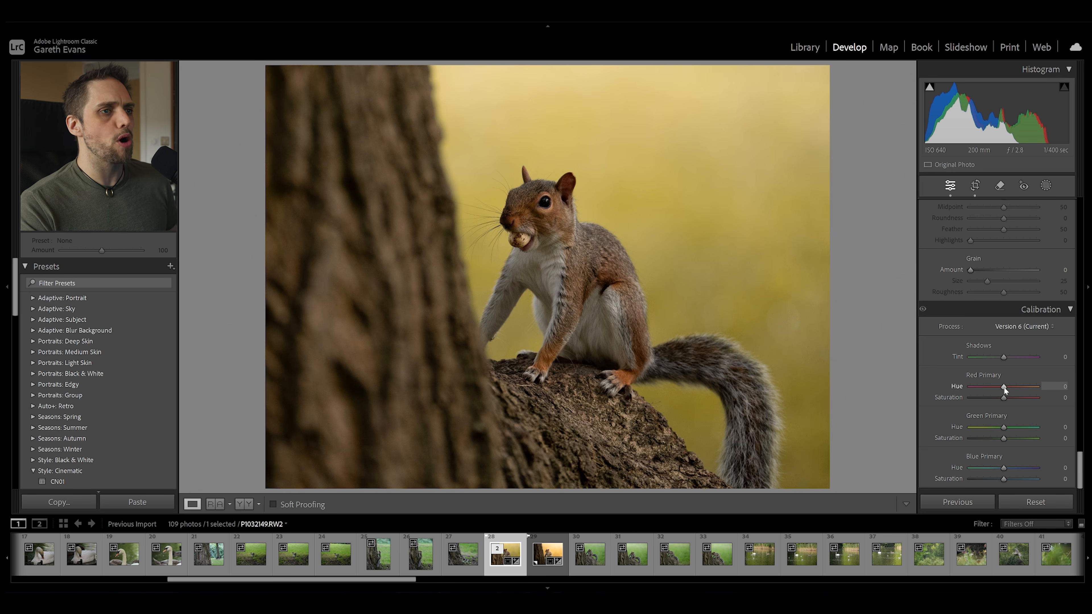
pyautogui.moveTo(1004, 387); pyautogui.dragTo(1006, 387)
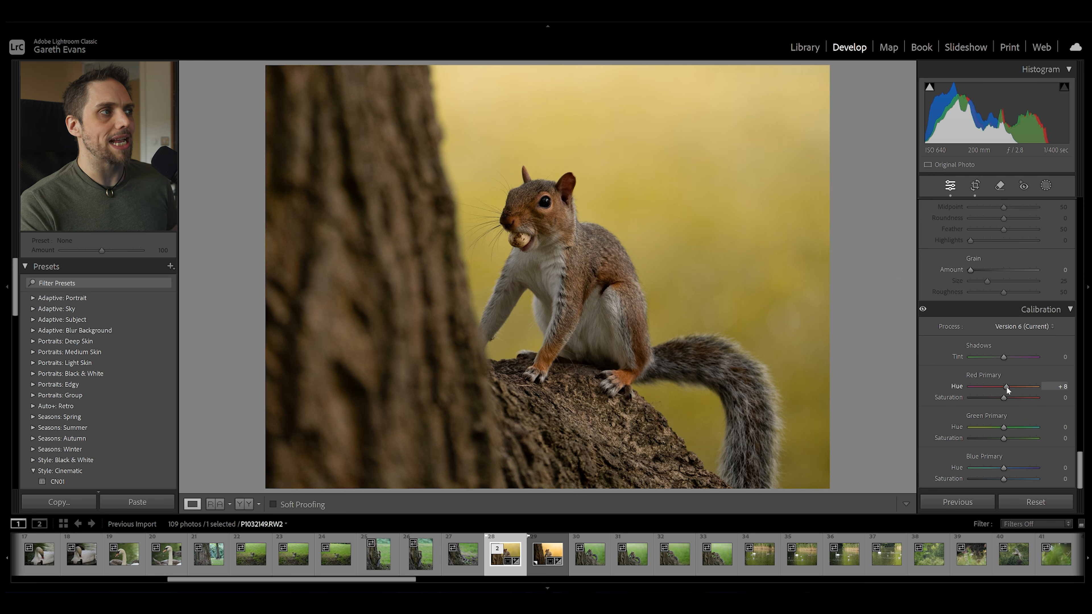
pyautogui.moveTo(1006, 387); pyautogui.dragTo(1046, 387)
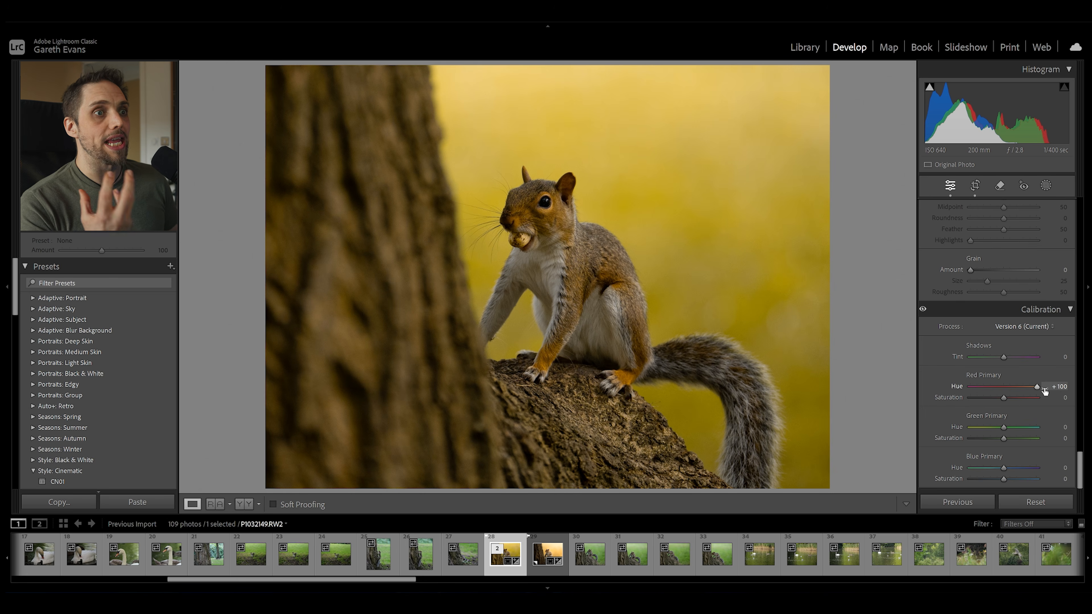
pyautogui.moveTo(1037, 387); pyautogui.dragTo(1006, 388)
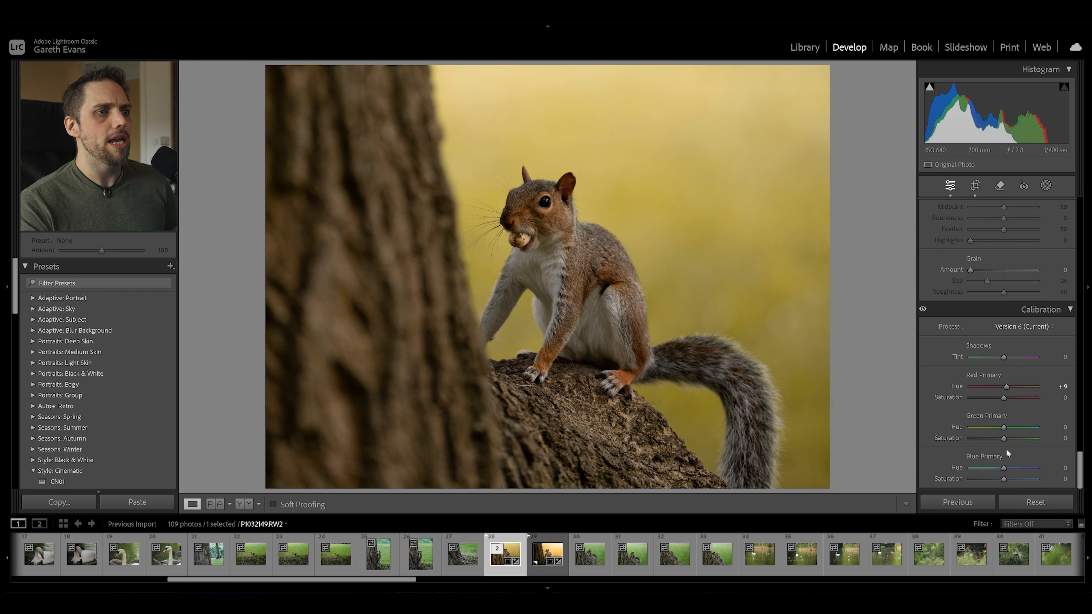
# Step: Set the Calibration hues to -2 for Green Primary and -4 for Blue Primary
pyautogui.moveTo(1004, 428)
pyautogui.mouseDown()
pyautogui.moveTo(964, 431)
pyautogui.moveTo(1034, 429)
pyautogui.moveTo(994, 429)
pyautogui.moveTo(1005, 432)
pyautogui.mouseUp()
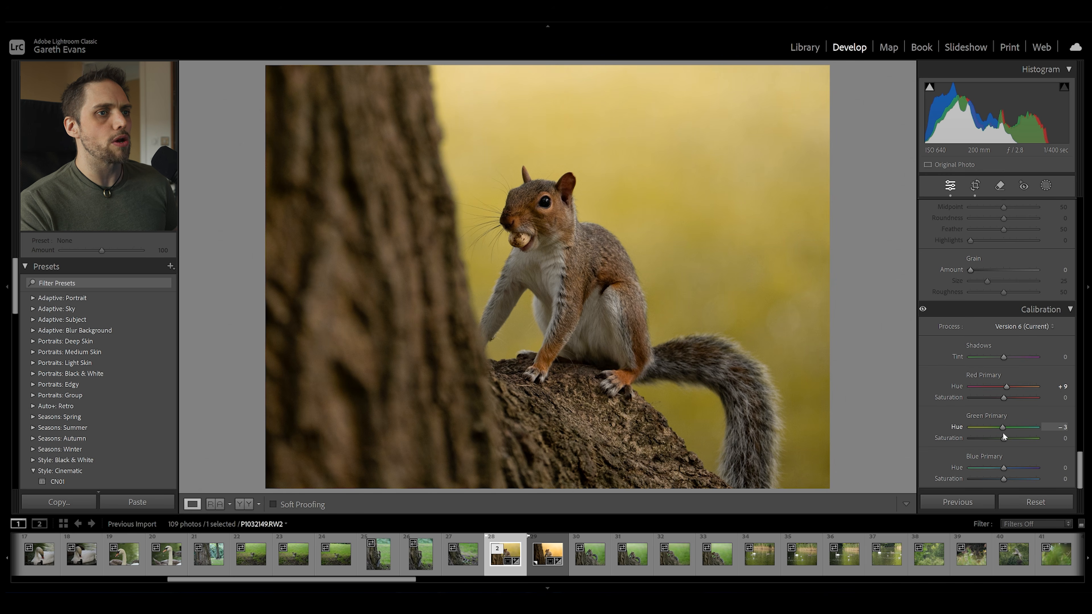
pyautogui.moveTo(1003, 433); pyautogui.dragTo(1004, 432)
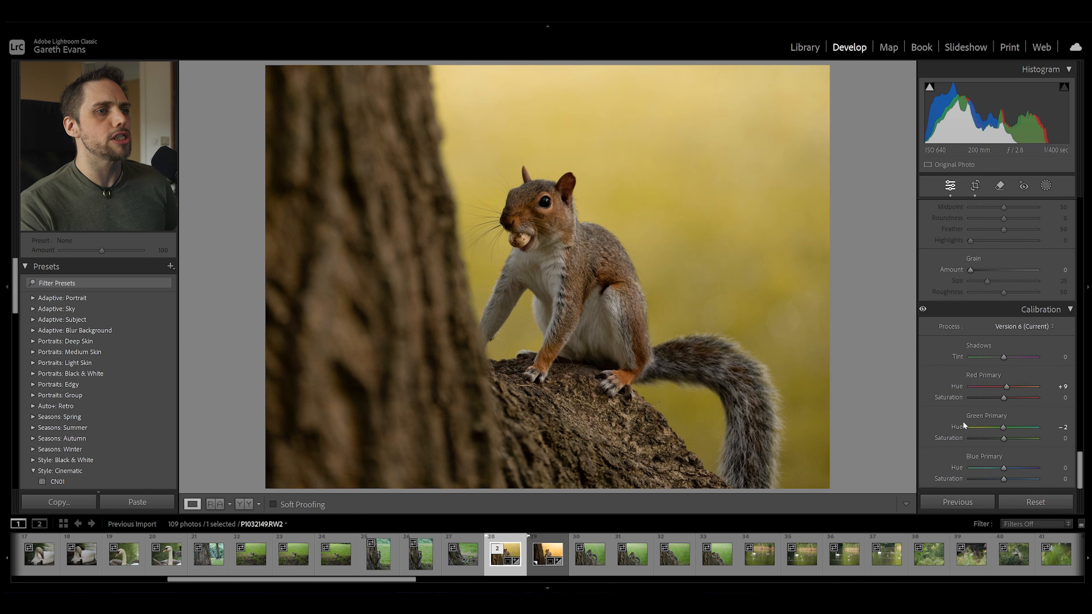
pyautogui.moveTo(1003, 472); pyautogui.dragTo(1002, 471)
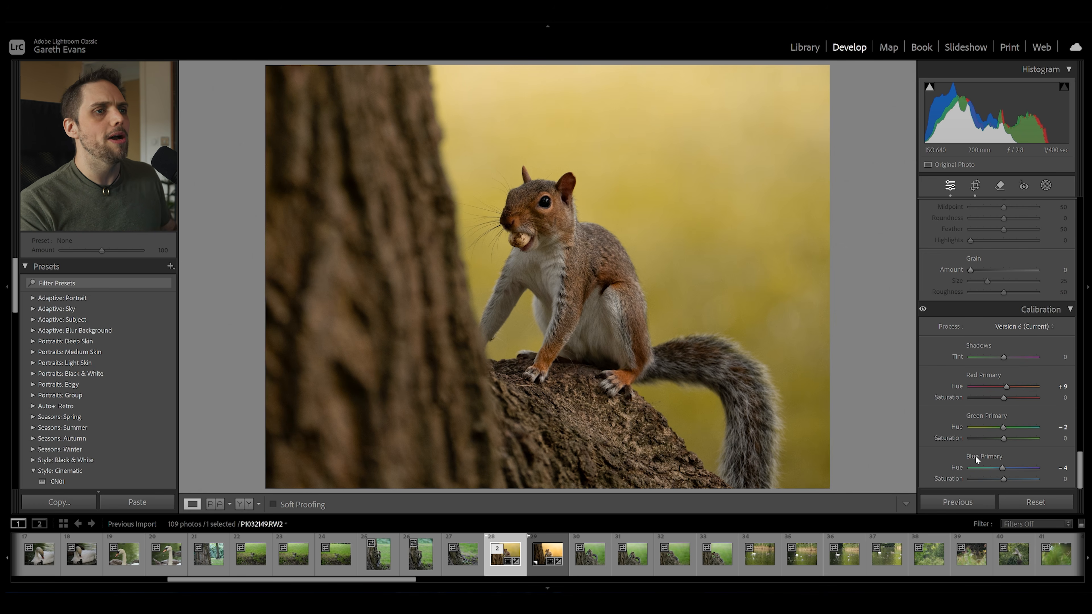
# Step: Add a linear gradient mask running diagonally from the photo's upper right to its lower left, and shift it toward the upper right
pyautogui.scroll(15, 944, 407)
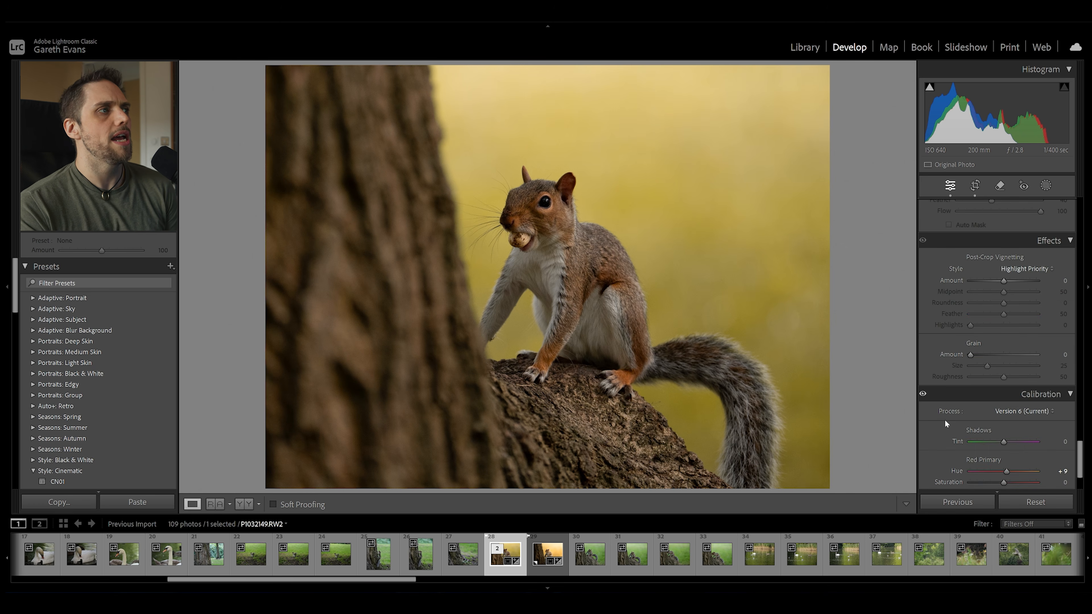
pyautogui.scroll(5, 957, 444)
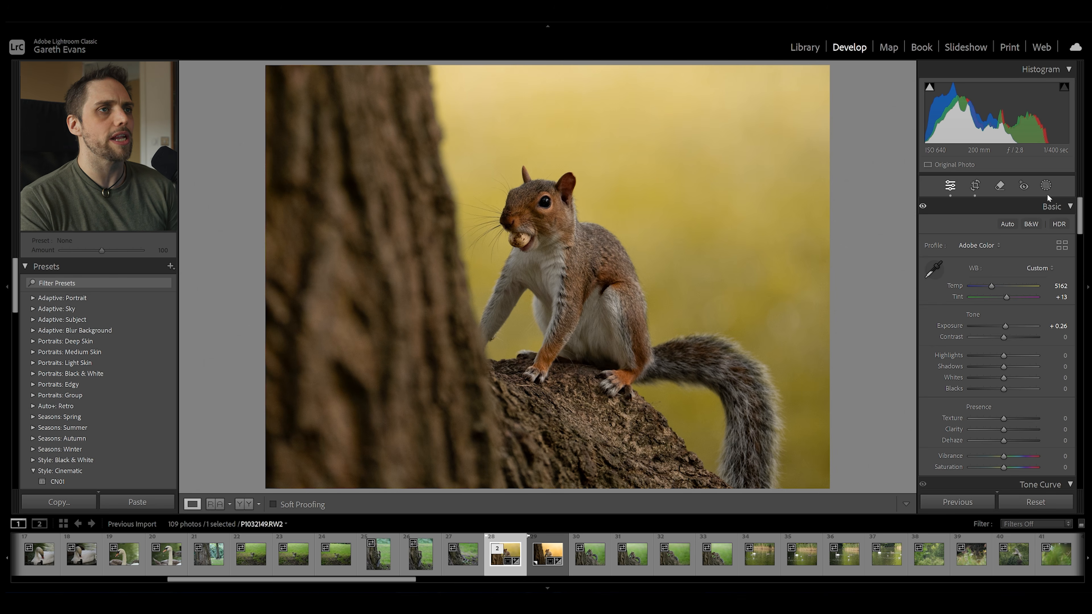
pyautogui.click(1045, 187)
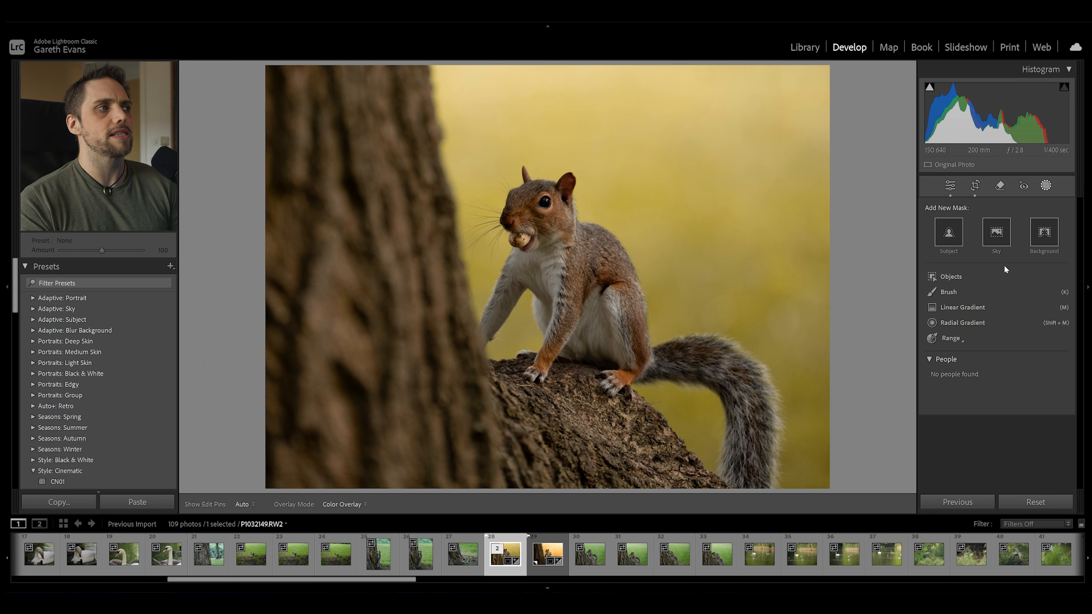
pyautogui.click(962, 307)
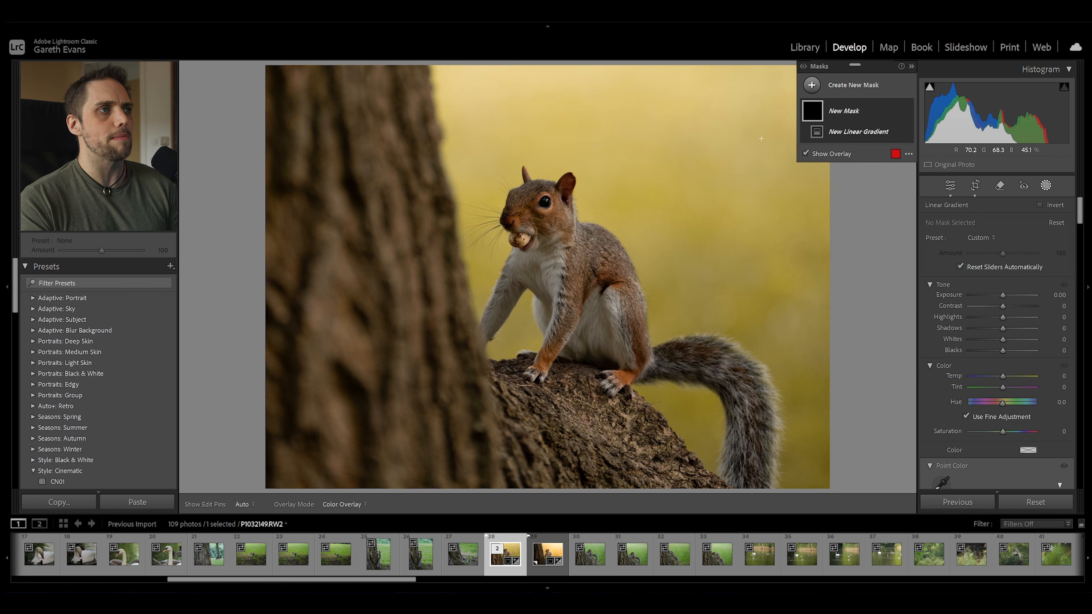
pyautogui.moveTo(778, 130); pyautogui.dragTo(419, 445)
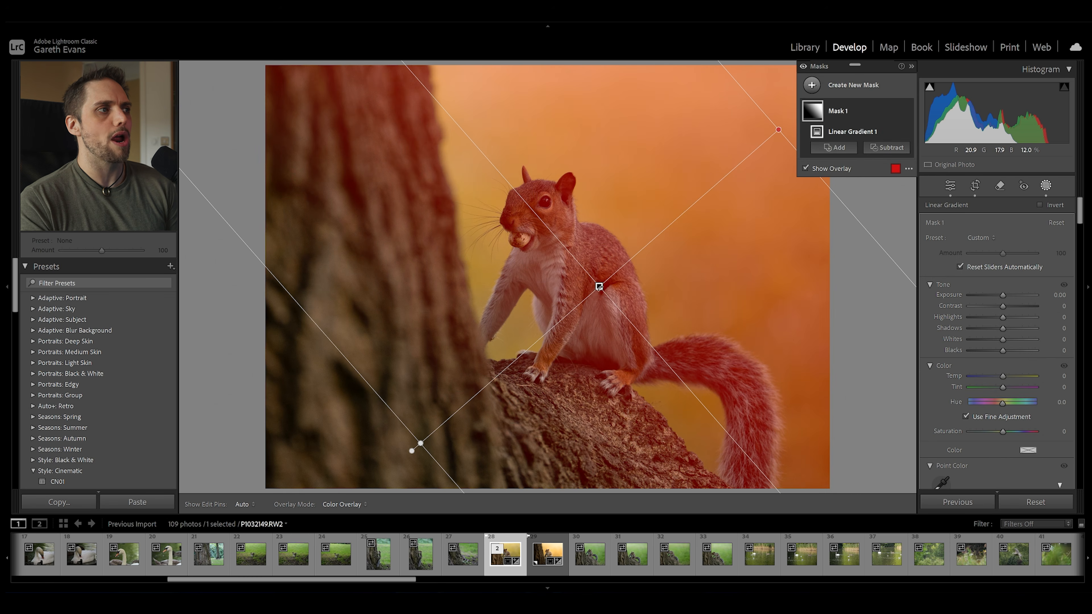
pyautogui.moveTo(599, 286); pyautogui.dragTo(636, 221)
# Step: Brighten the upper-right gradient area, set its Dehaze to -19, and compare the photo with the mask hidden and shown
pyautogui.moveTo(1003, 295); pyautogui.dragTo(1000, 318)
pyautogui.click(928, 366)
pyautogui.scroll(-6, 929, 366)
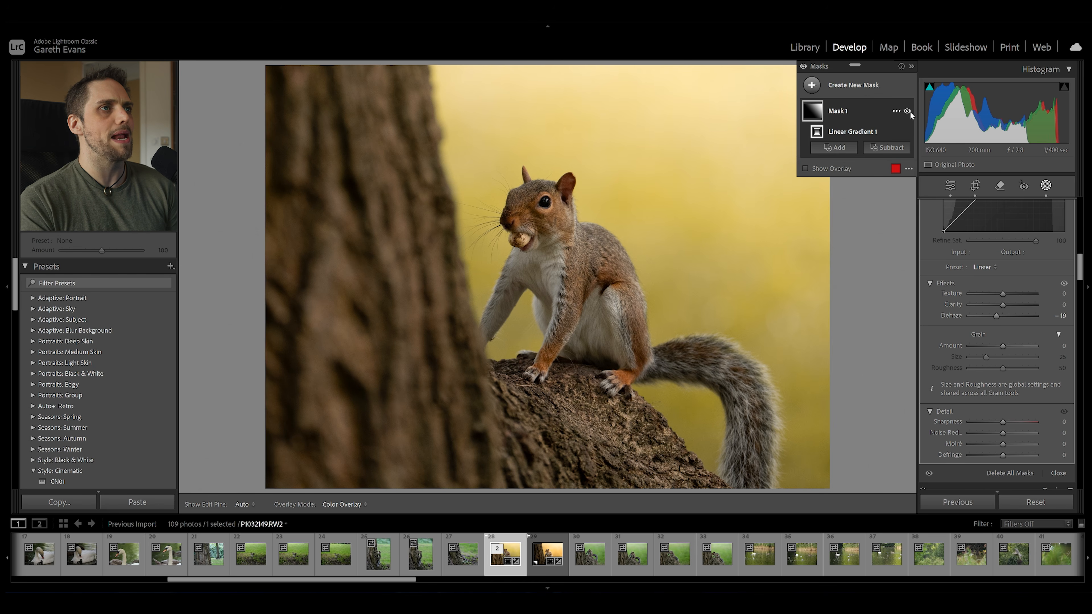
pyautogui.click(907, 111)
pyautogui.click(907, 112)
pyautogui.click(908, 112)
pyautogui.click(907, 112)
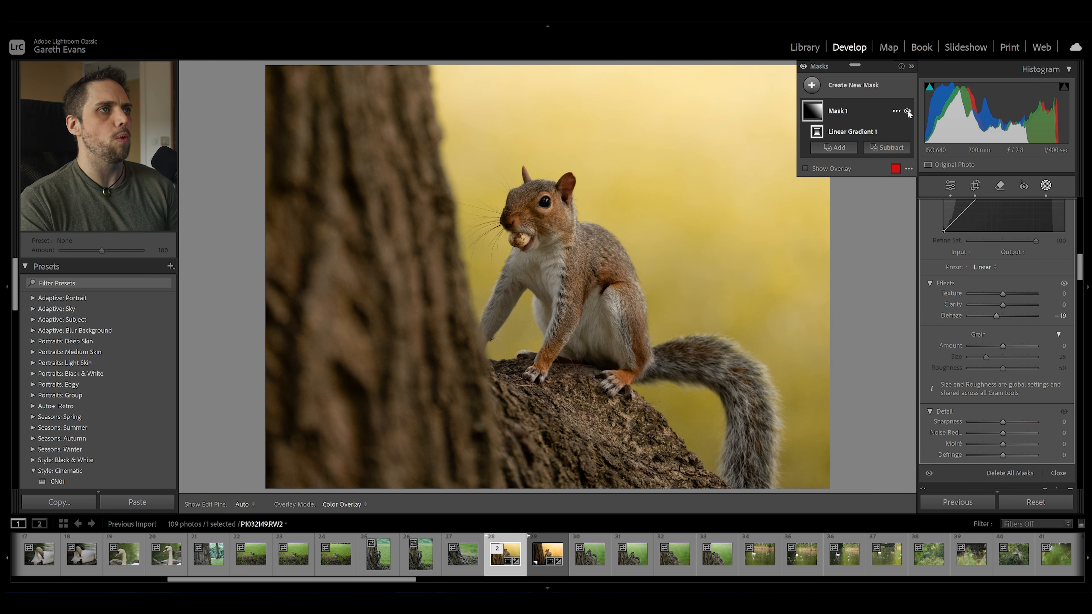
# Step: Add a second linear gradient mask from the photo's lower-left corner across the tree trunk, with Exposure -0.81
pyautogui.click(812, 85)
pyautogui.click(900, 171)
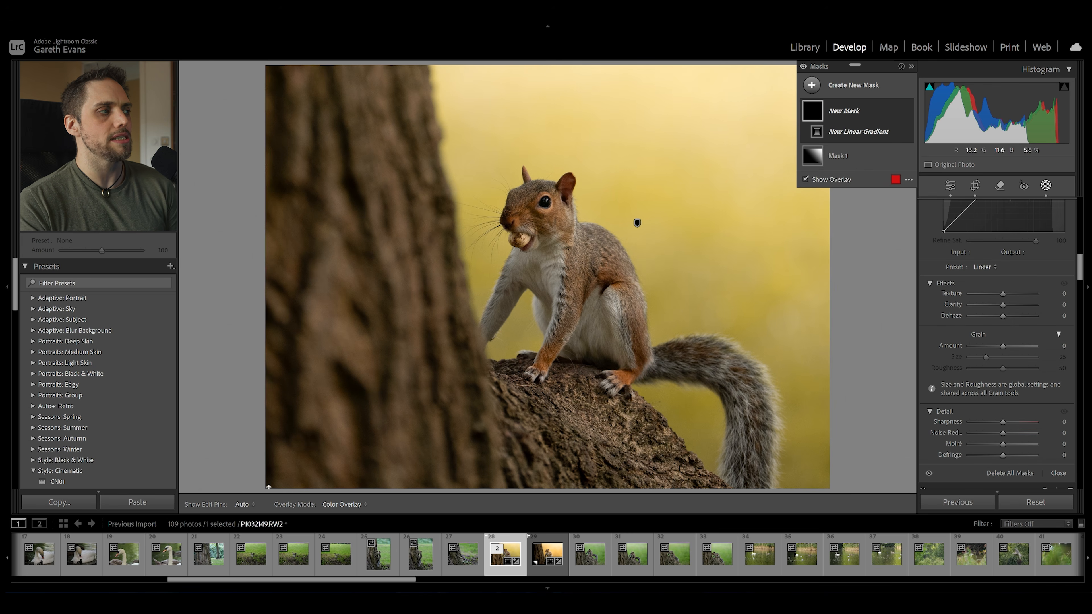
pyautogui.moveTo(269, 487); pyautogui.dragTo(595, 406)
pyautogui.moveTo(596, 406); pyautogui.dragTo(606, 404)
pyautogui.scroll(10, 1020, 337)
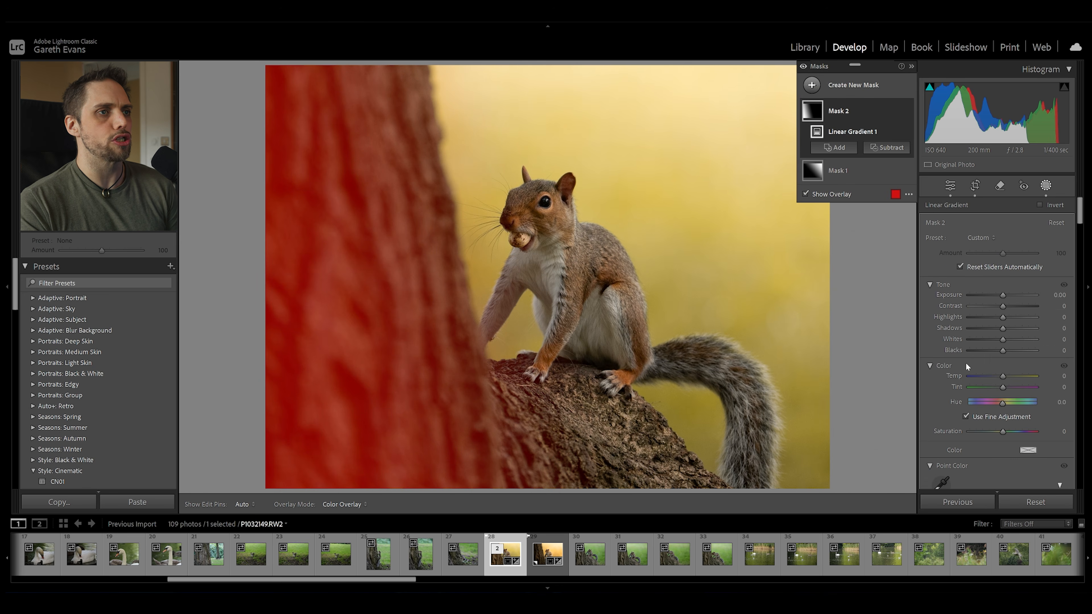
pyautogui.moveTo(1004, 296); pyautogui.dragTo(996, 297)
# Step: Add a third linear gradient mask rising from the photo's bottom edge, with Exposure -0.43
pyautogui.click(865, 85)
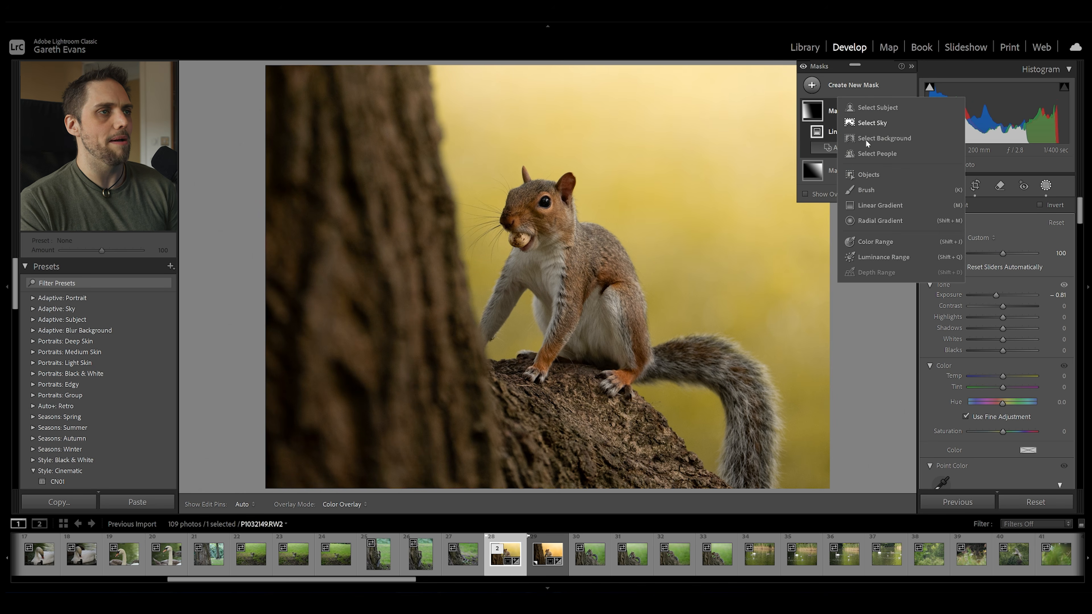
pyautogui.click(887, 206)
pyautogui.moveTo(628, 492); pyautogui.dragTo(675, 295)
pyautogui.moveTo(1004, 297)
pyautogui.mouseDown()
pyautogui.moveTo(1012, 300)
pyautogui.moveTo(999, 297)
pyautogui.mouseUp()
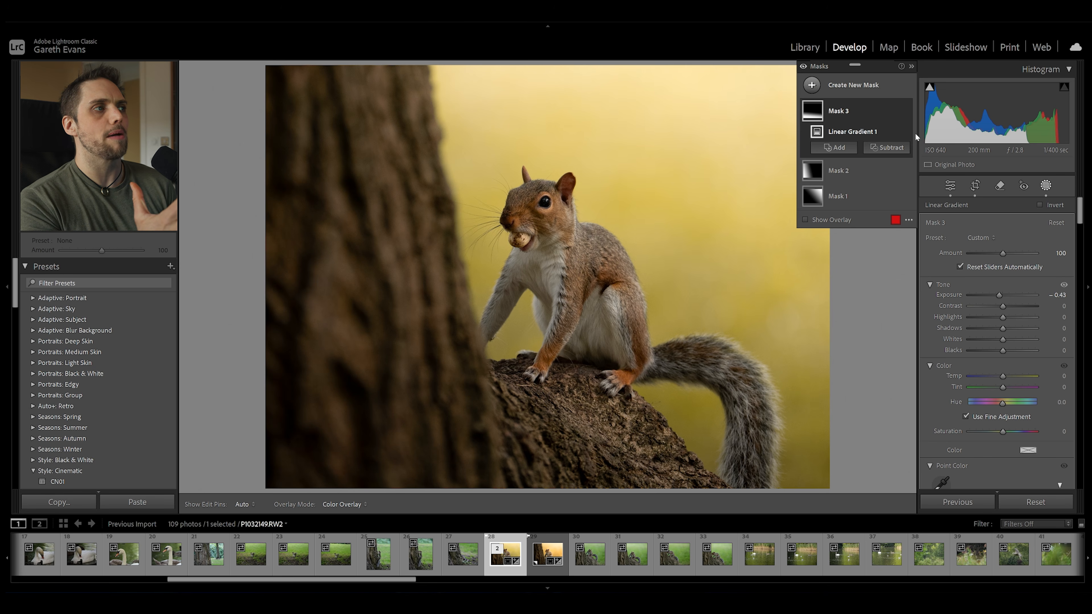
# Step: Add a fourth linear gradient mask diagonally from the photo's upper right over the squirrel, and intersect it with the detected subject
pyautogui.click(869, 89)
pyautogui.click(898, 205)
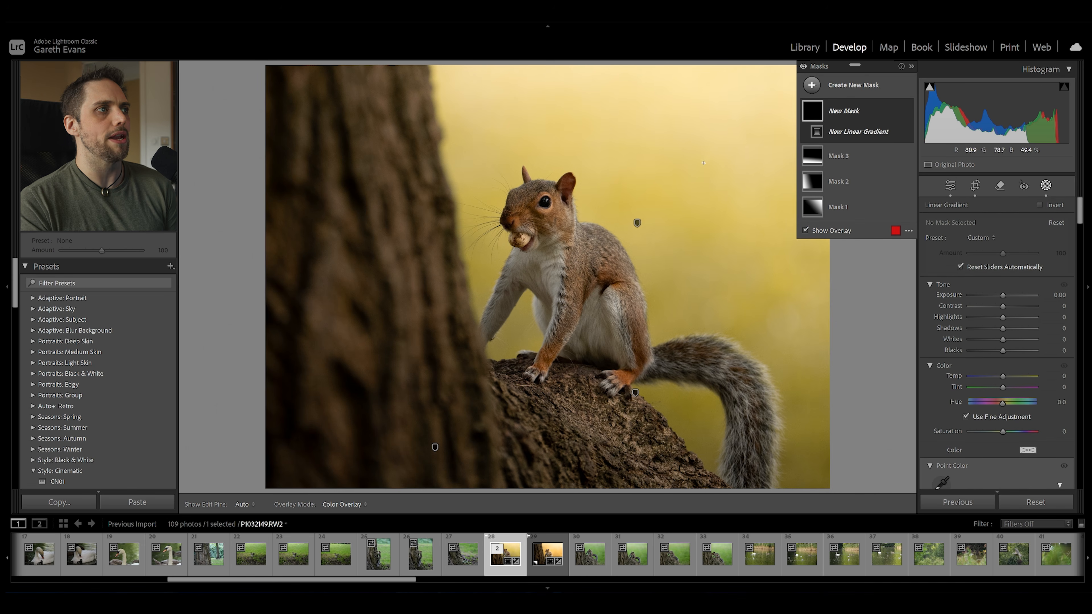
pyautogui.moveTo(722, 149); pyautogui.dragTo(411, 366)
pyautogui.moveTo(567, 258); pyautogui.dragTo(639, 220)
pyautogui.click(896, 110)
pyautogui.moveTo(934, 153)
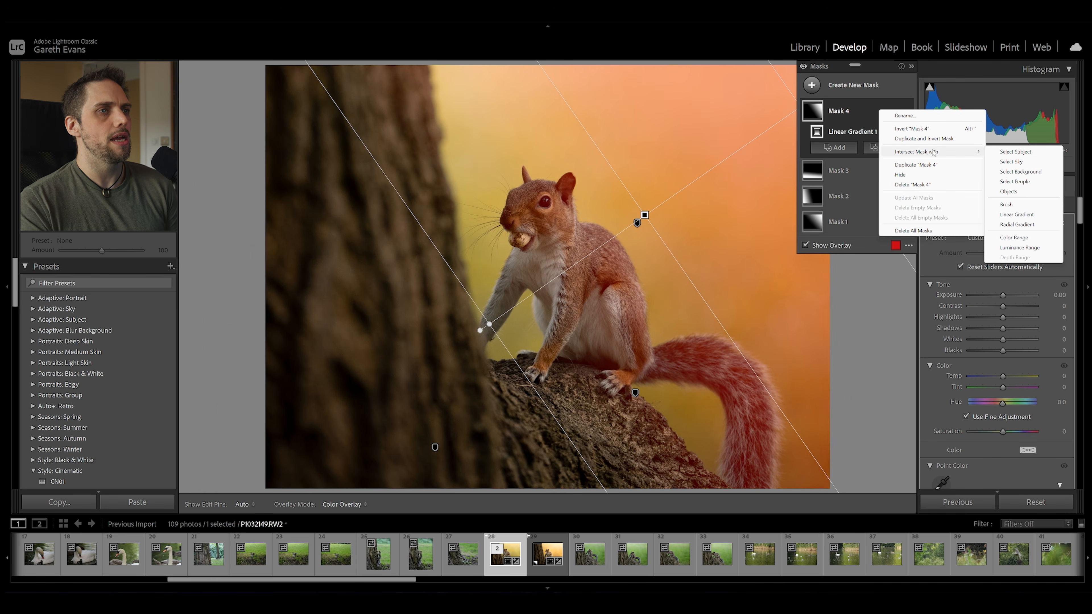
pyautogui.click(1016, 152)
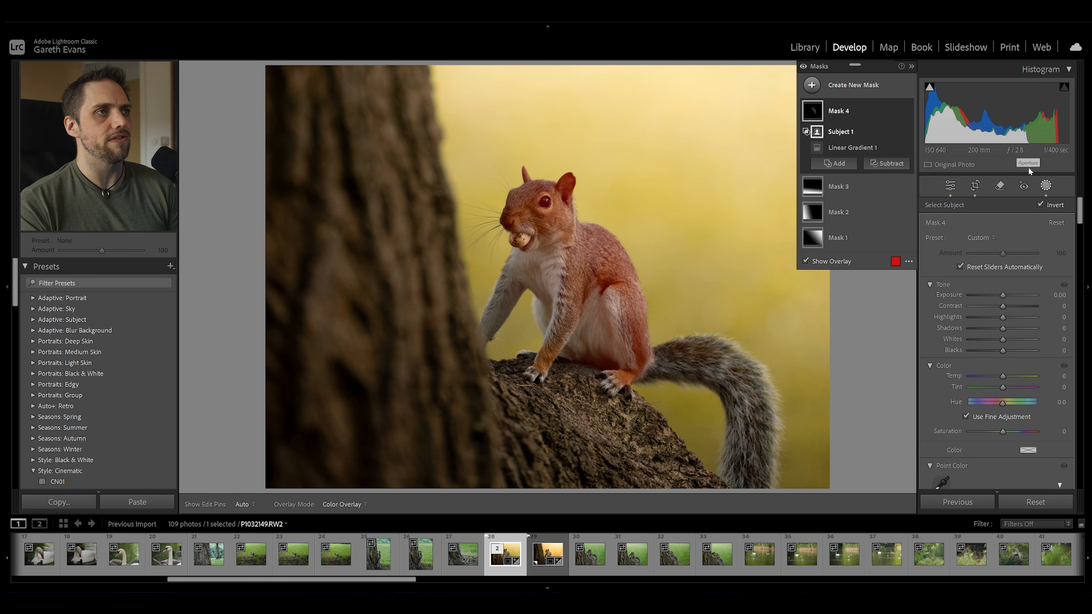
pyautogui.click(836, 163)
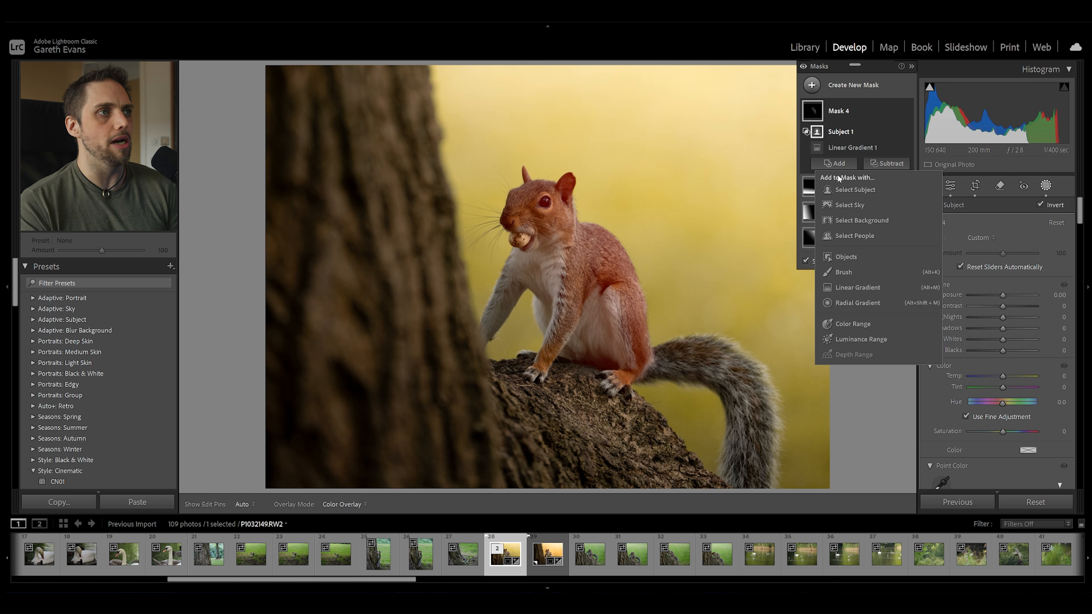
pyautogui.click(842, 272)
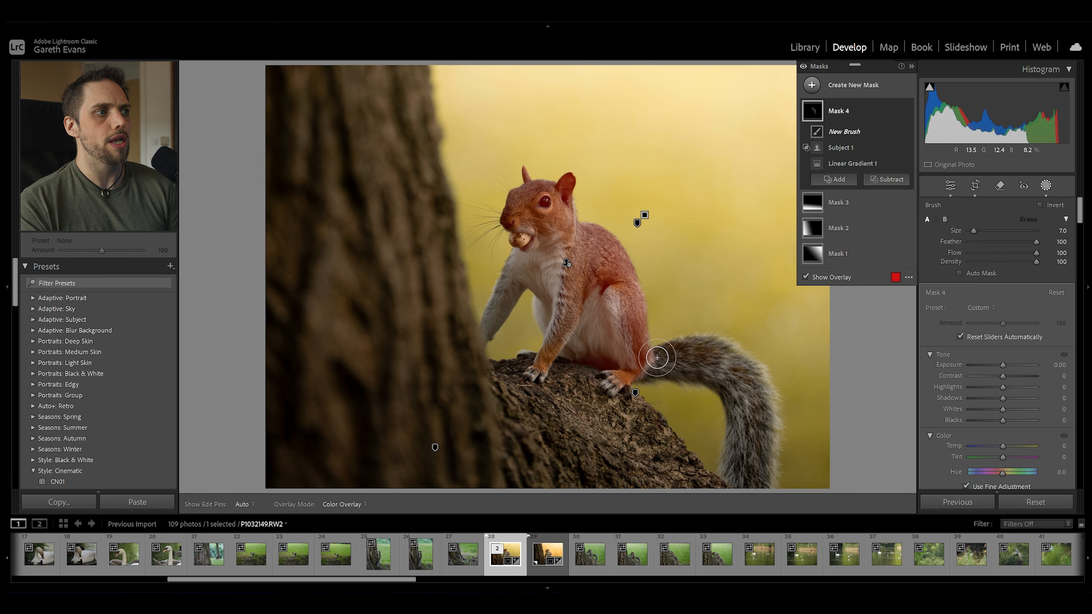
pyautogui.moveTo(663, 357)
pyautogui.mouseDown()
pyautogui.moveTo(718, 353)
pyautogui.moveTo(752, 396)
pyautogui.moveTo(761, 451)
pyautogui.mouseUp()
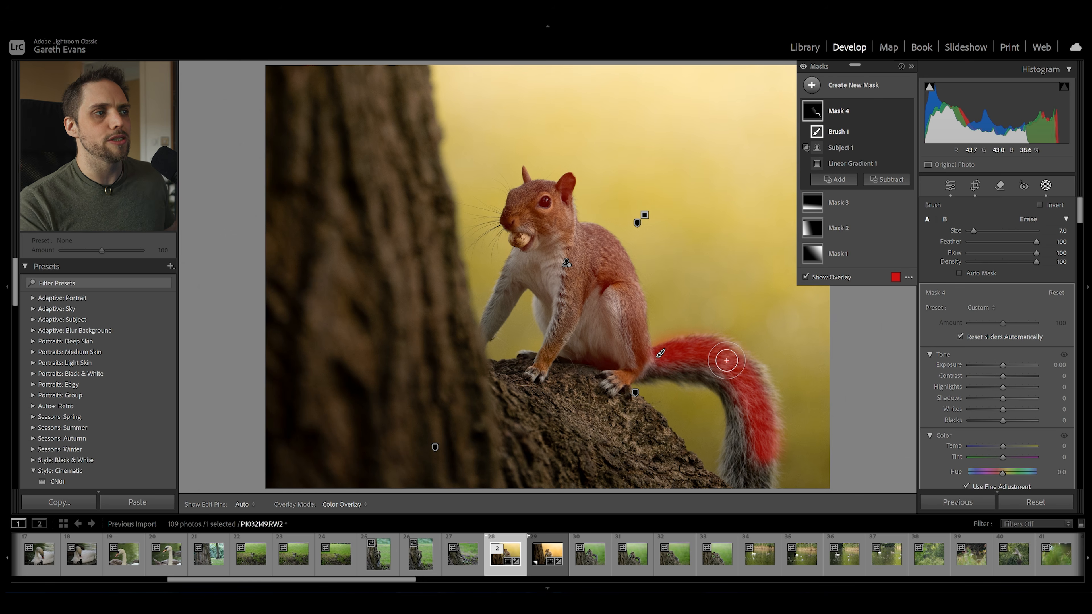
pyautogui.hotkey('ctrl', 'z')
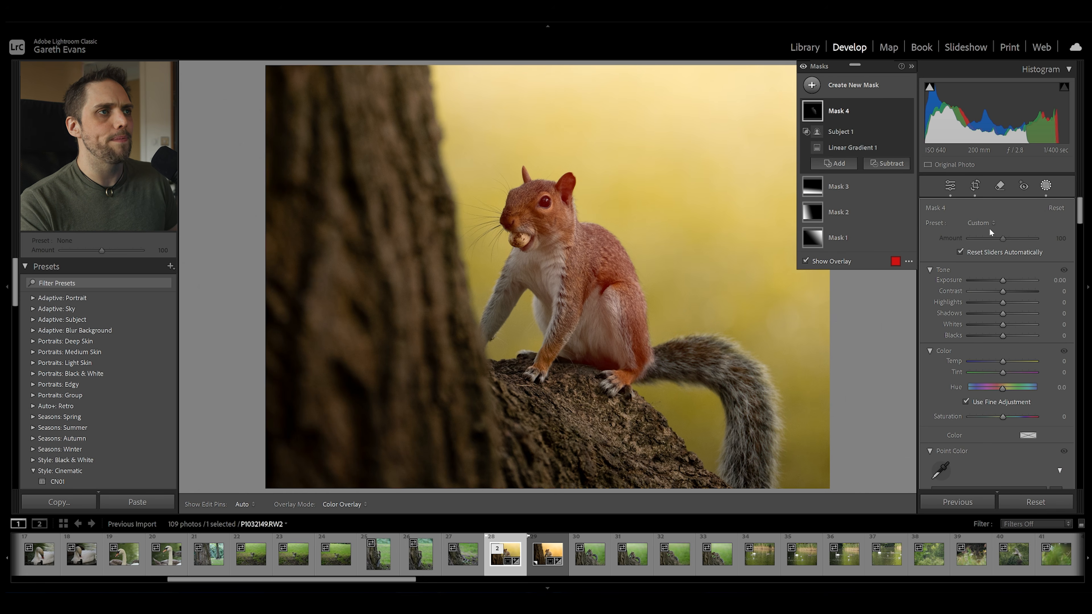
# Step: Add a brush with Feather 100 and Flow 20 to Mask 4, and paint along the outer edge of the squirrel's tail
pyautogui.click(834, 163)
pyautogui.click(829, 267)
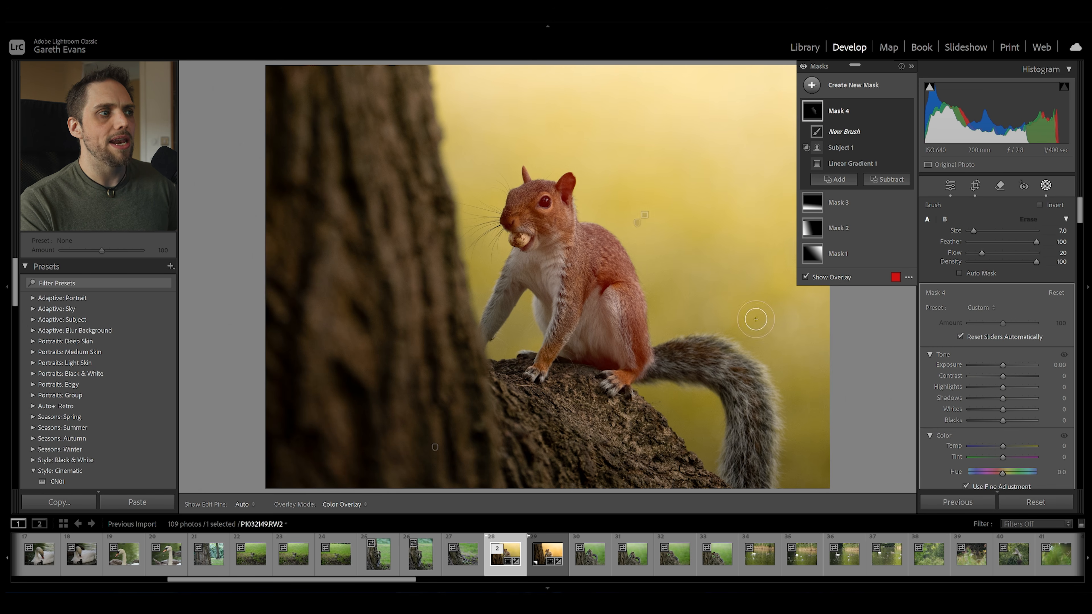
pyautogui.press('h')
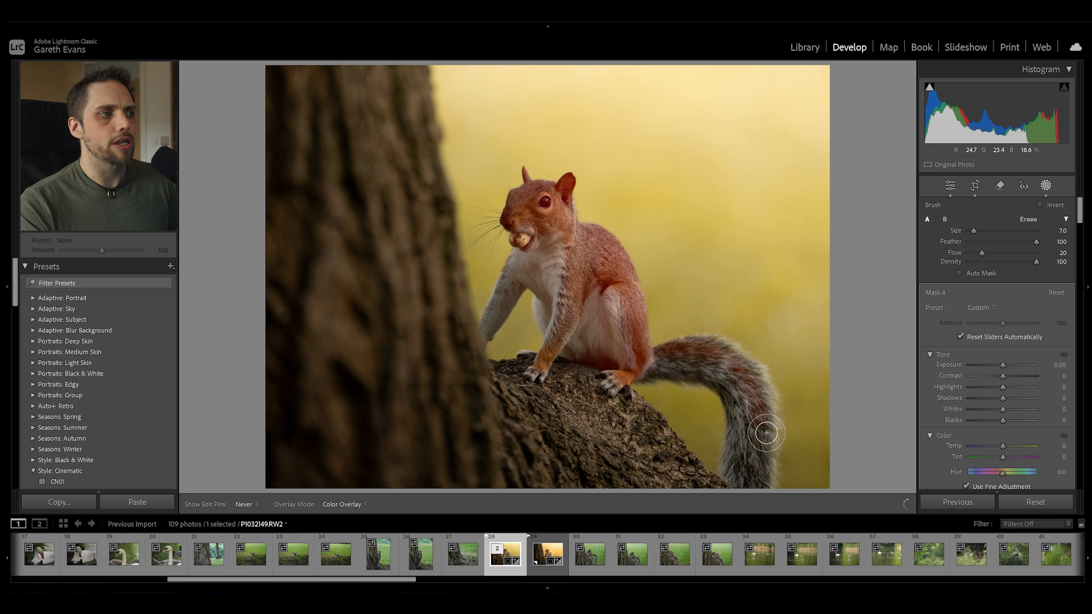
pyautogui.press('h')
pyautogui.scroll(5, 763, 452)
pyautogui.moveTo(765, 439)
pyautogui.mouseDown()
pyautogui.moveTo(753, 374)
pyautogui.moveTo(724, 349)
pyautogui.moveTo(653, 351)
pyautogui.mouseUp()
pyautogui.moveTo(744, 365); pyautogui.dragTo(759, 383)
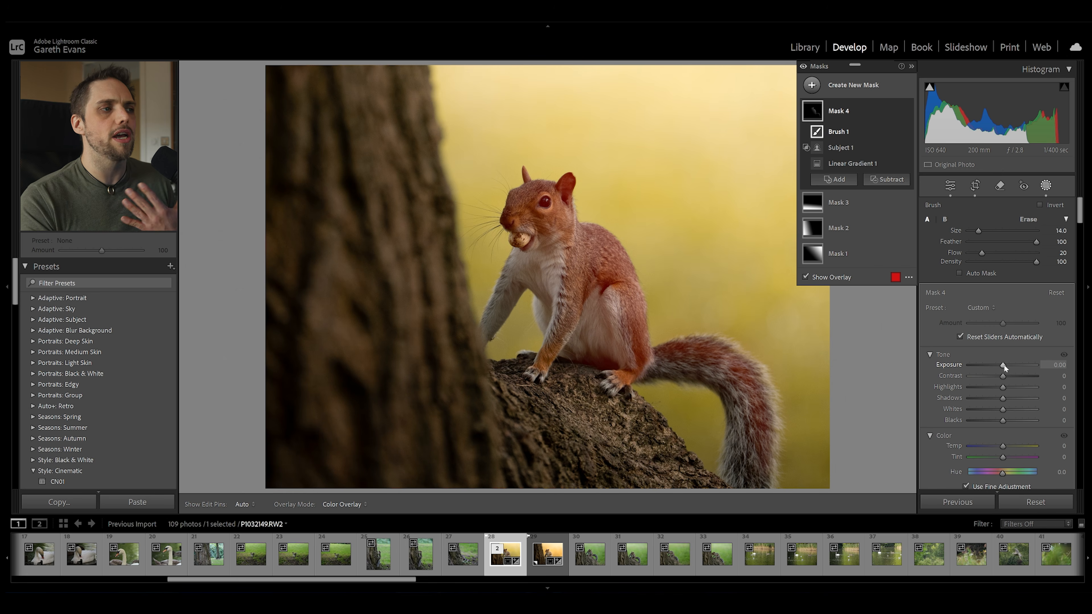
# Step: Set Mask 4's Exposure to 0.88 and compare the photo with that mask hidden and shown
pyautogui.moveTo(1003, 364); pyautogui.dragTo(1004, 365)
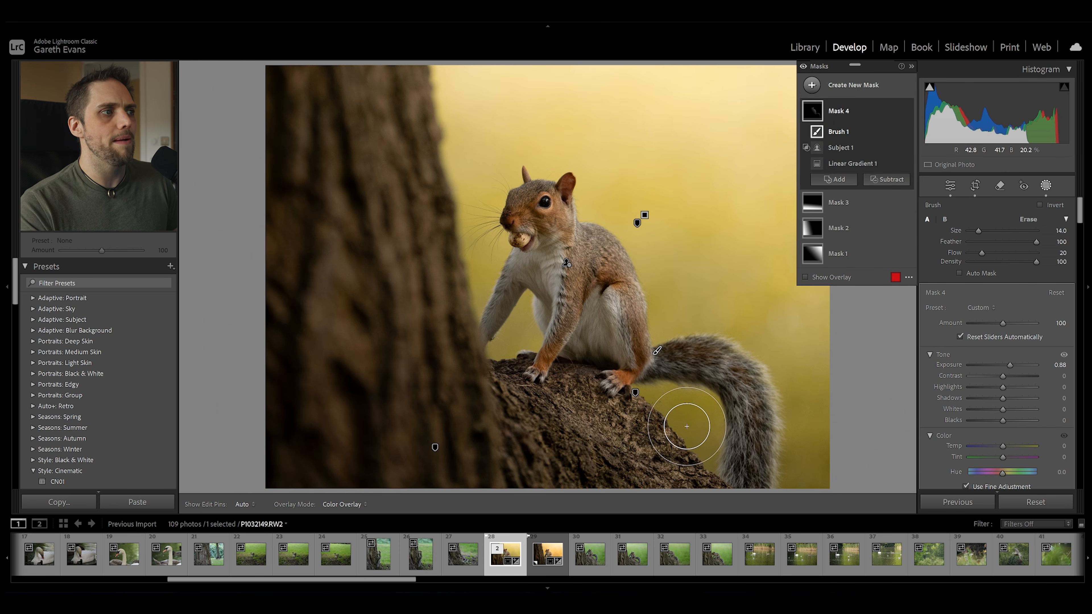
pyautogui.scroll(-2, 933, 433)
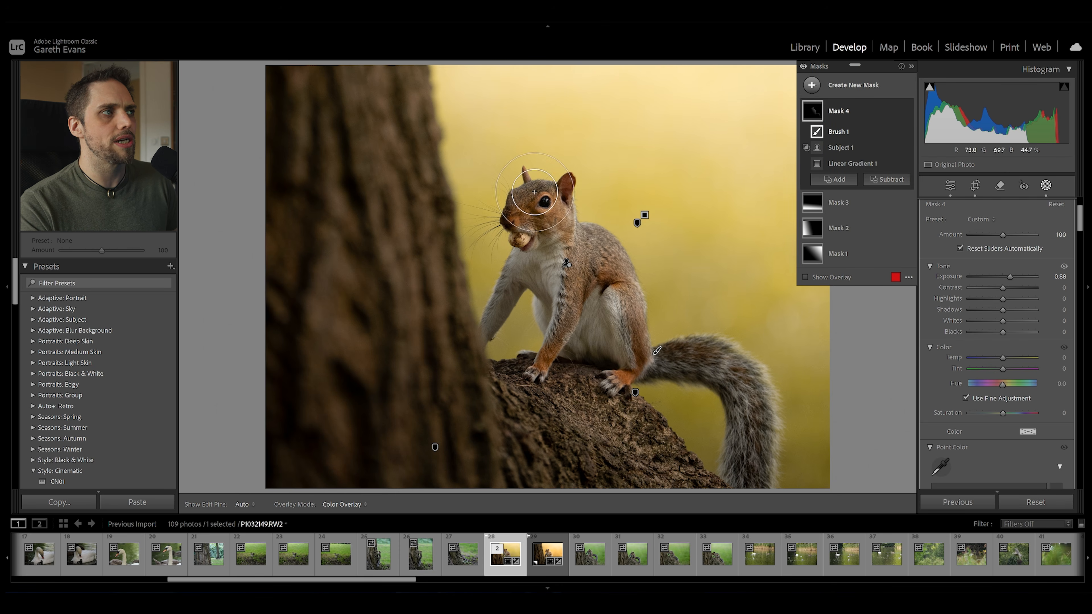
pyautogui.press('h')
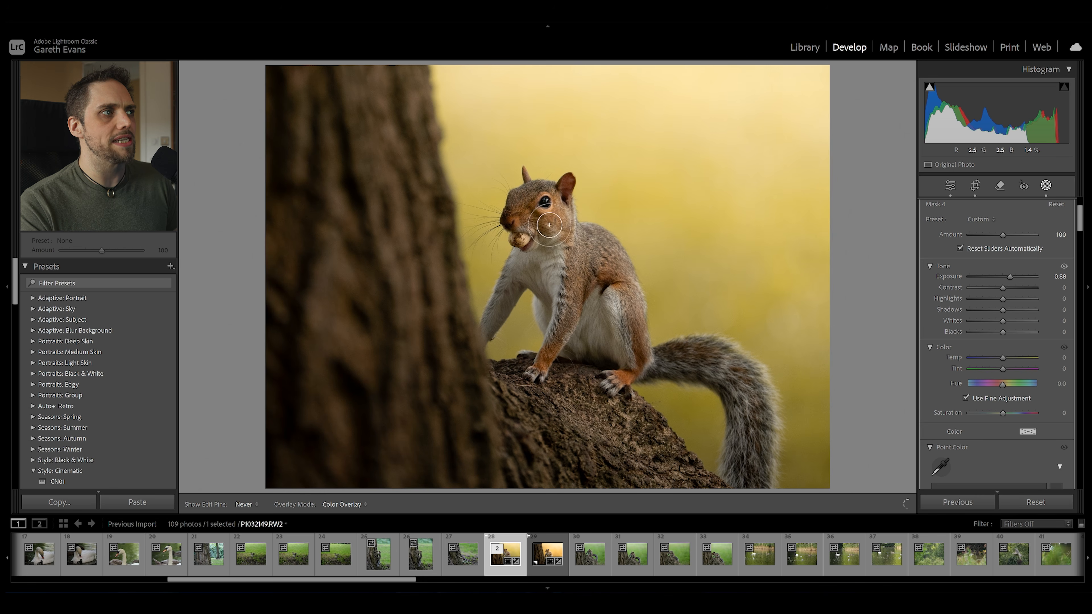
pyautogui.press('h')
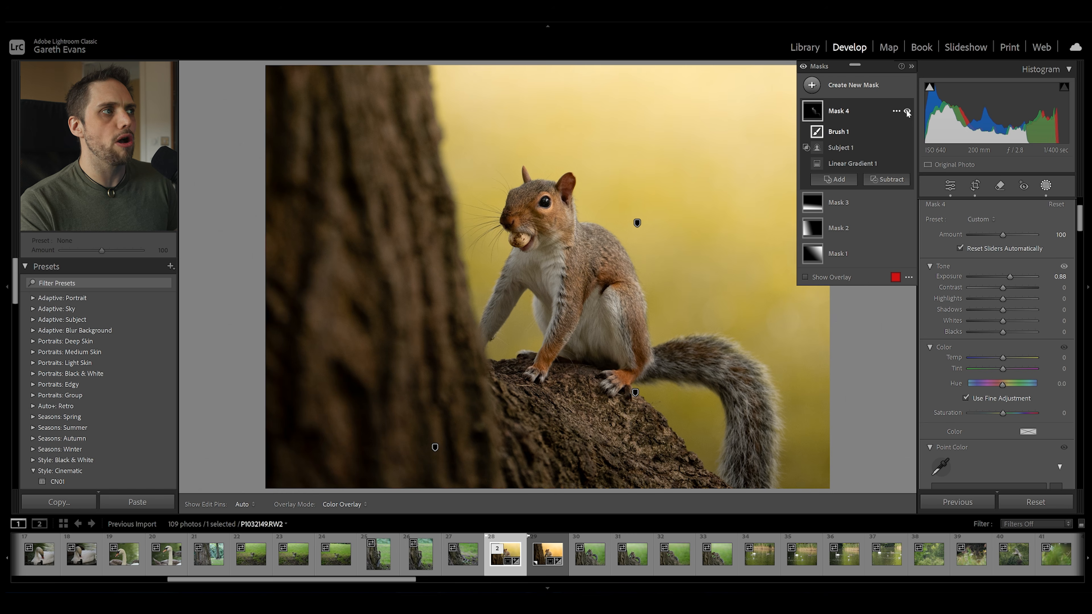
pyautogui.click(907, 112)
pyautogui.click(908, 112)
pyautogui.click(907, 111)
pyautogui.click(907, 112)
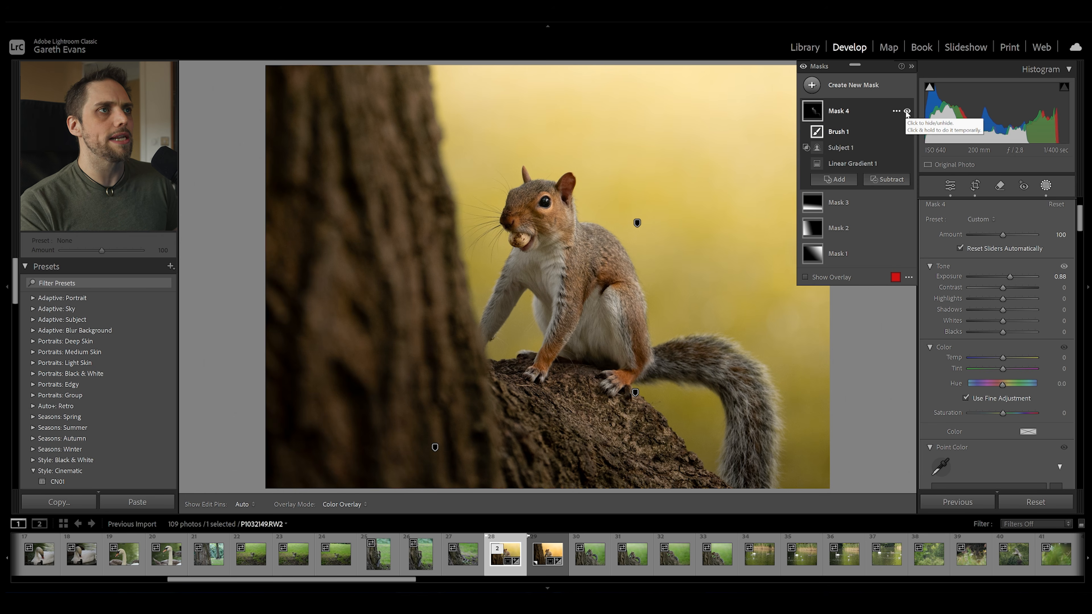
# Step: Add a fifth linear gradient mask diagonally from the photo's lower-left trunk area, fading out just beyond the squirrel's back
pyautogui.click(857, 93)
pyautogui.click(869, 176)
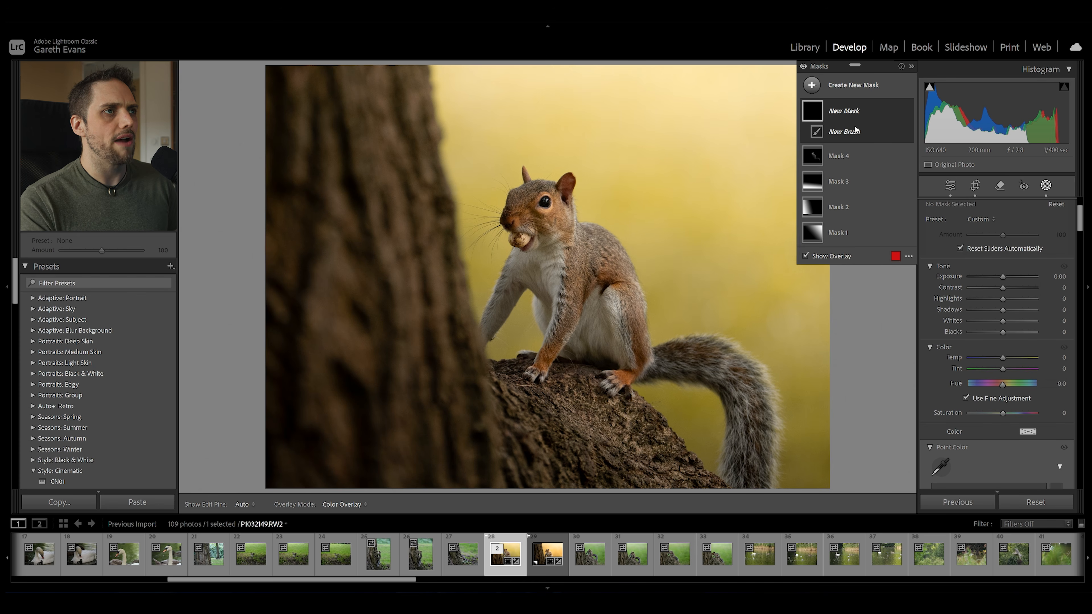
pyautogui.click(871, 87)
pyautogui.click(881, 206)
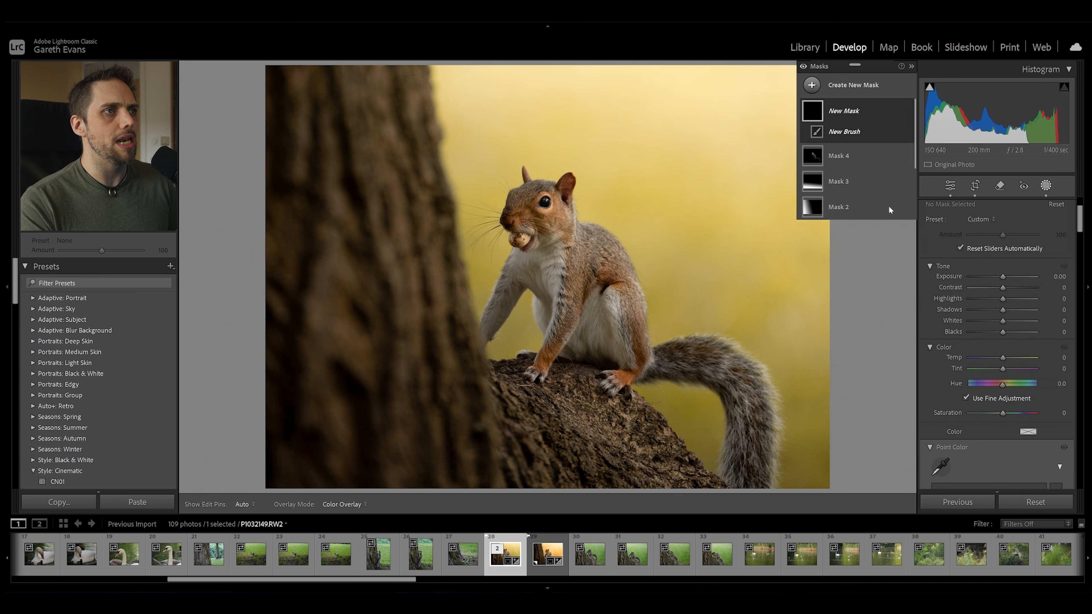
pyautogui.moveTo(463, 357); pyautogui.dragTo(705, 244)
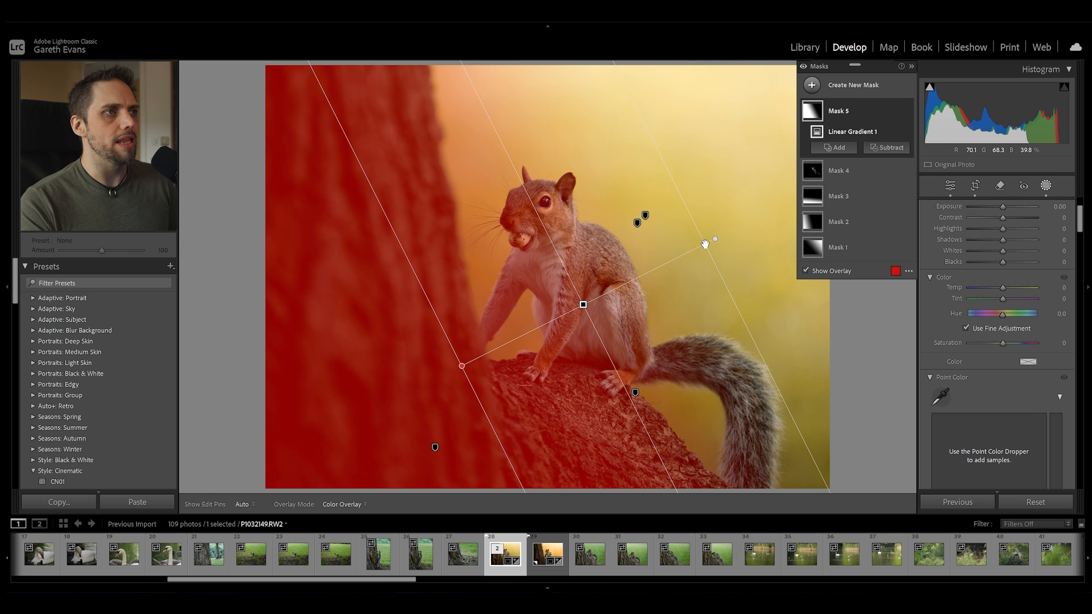
pyautogui.moveTo(583, 305); pyautogui.dragTo(467, 356)
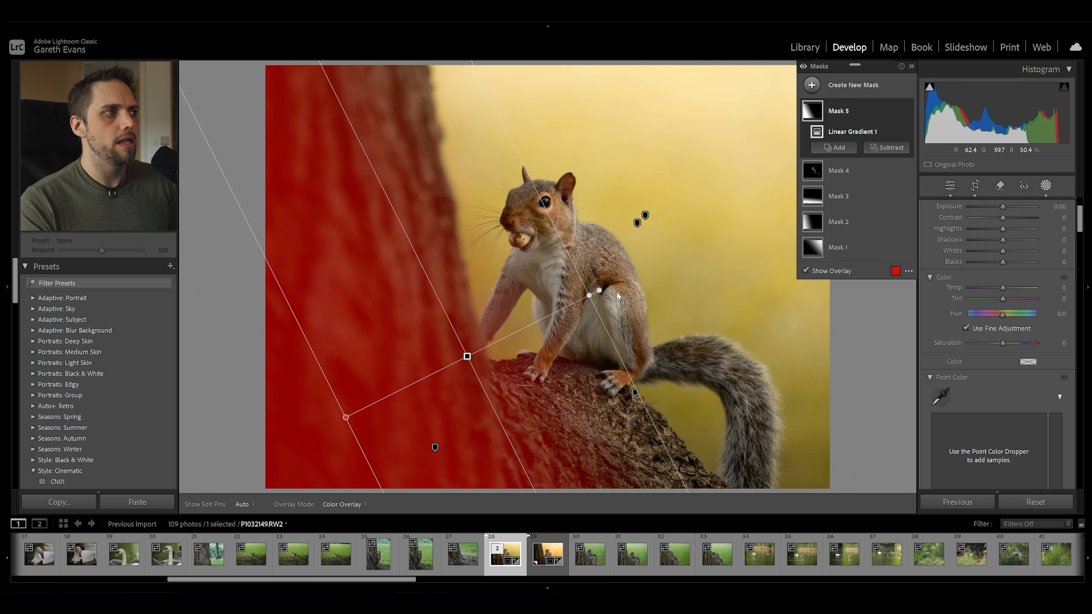
pyautogui.moveTo(589, 294); pyautogui.dragTo(704, 235)
# Step: Intersect the fifth gradient mask with the detected subject and shift its gradient slightly toward the photo's lower left
pyautogui.rightClick(876, 113)
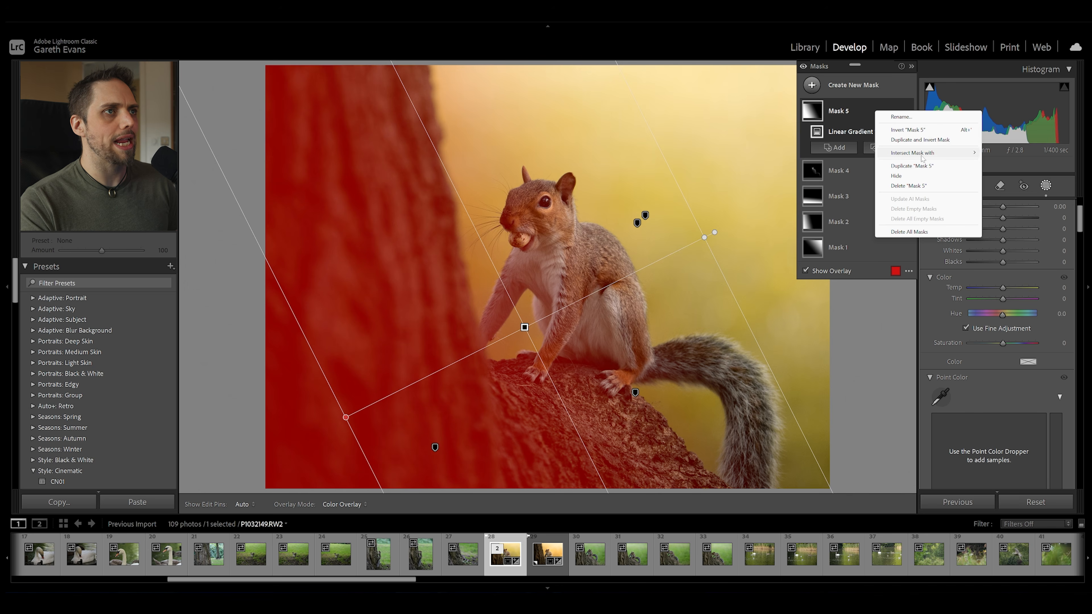
pyautogui.moveTo(959, 153)
pyautogui.click(1018, 156)
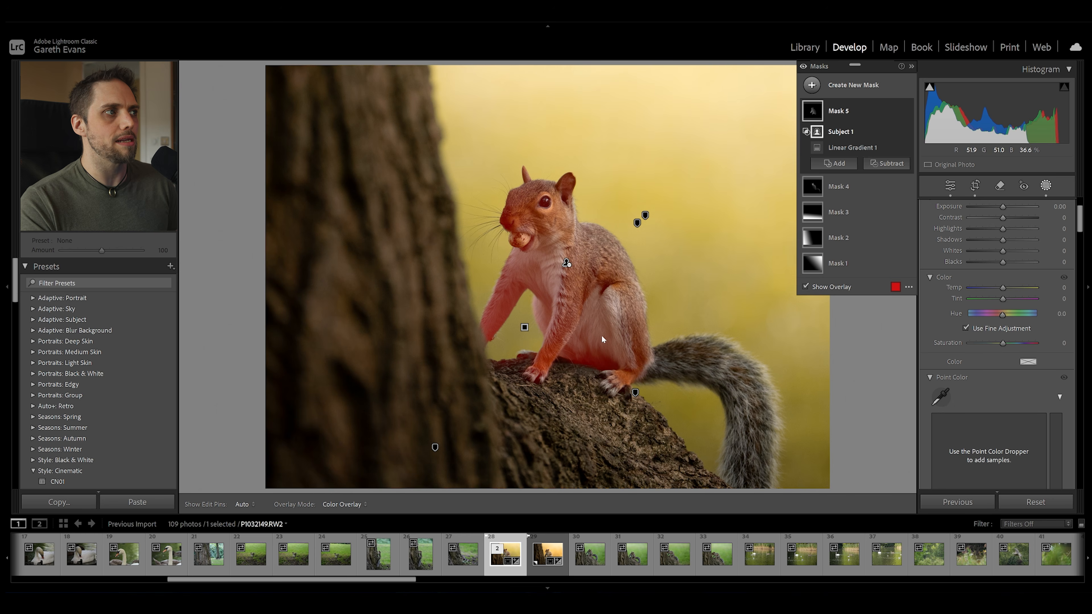
pyautogui.click(525, 329)
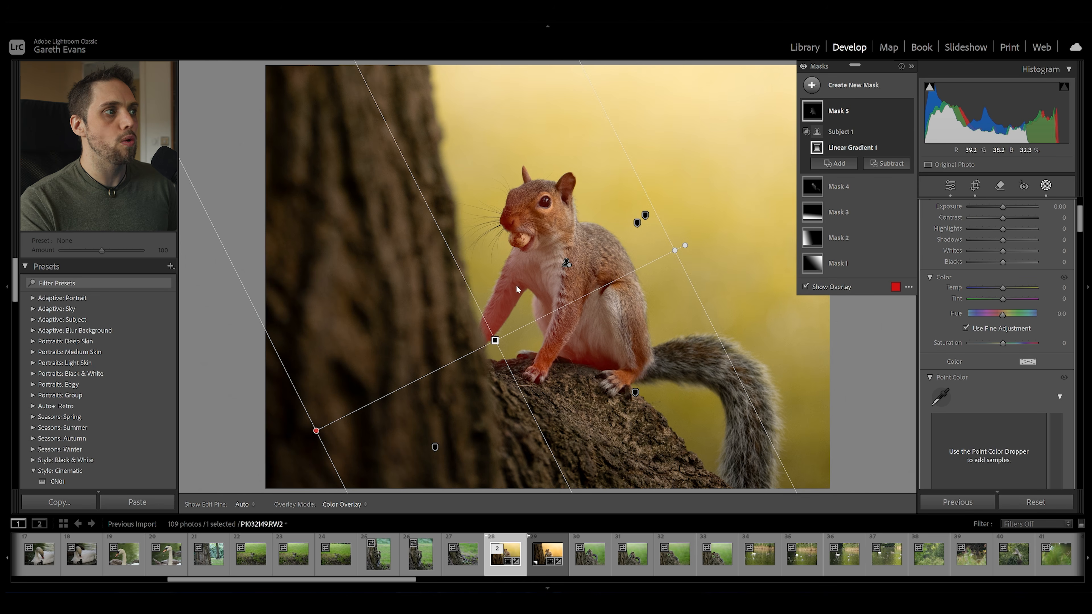
# Step: Darken the squirrel's shaded side by setting Mask 5's Exposure to -0.19
pyautogui.scroll(3, 948, 298)
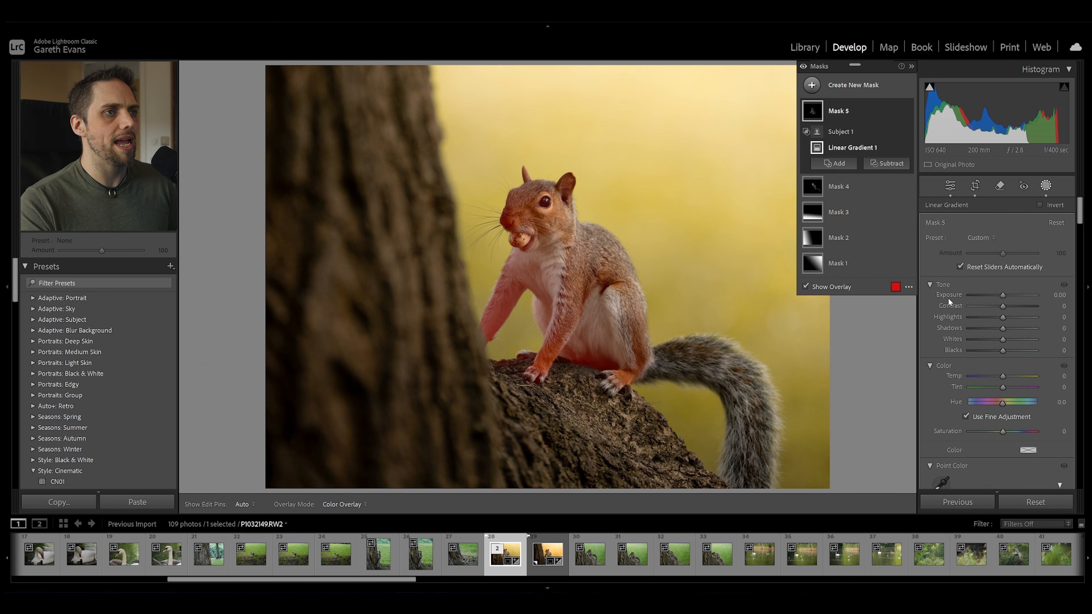
pyautogui.moveTo(1004, 297); pyautogui.dragTo(1000, 295)
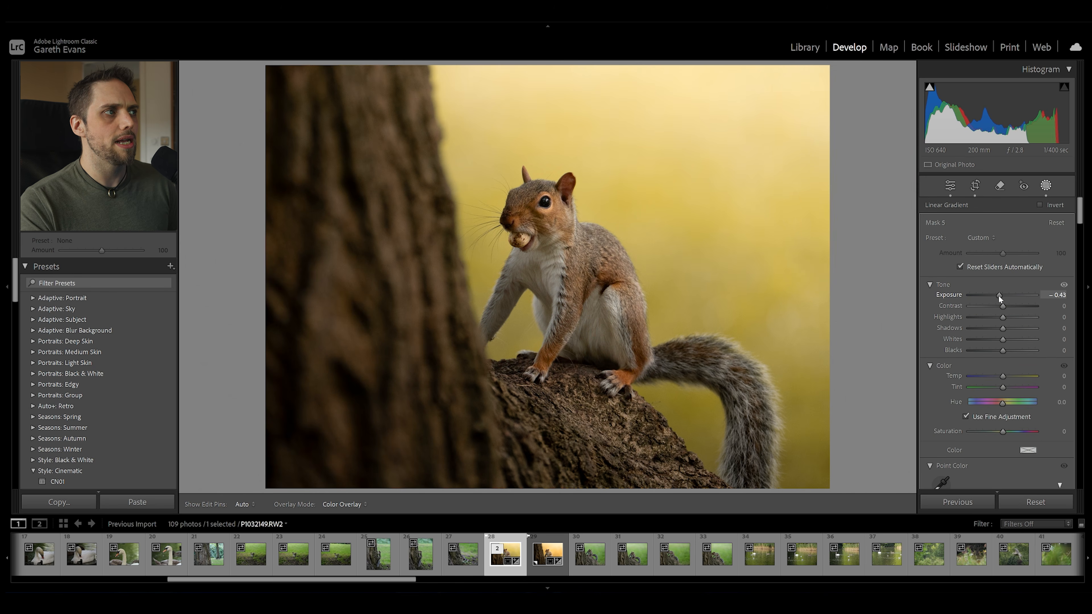
pyautogui.moveTo(1001, 295); pyautogui.dragTo(1000, 295)
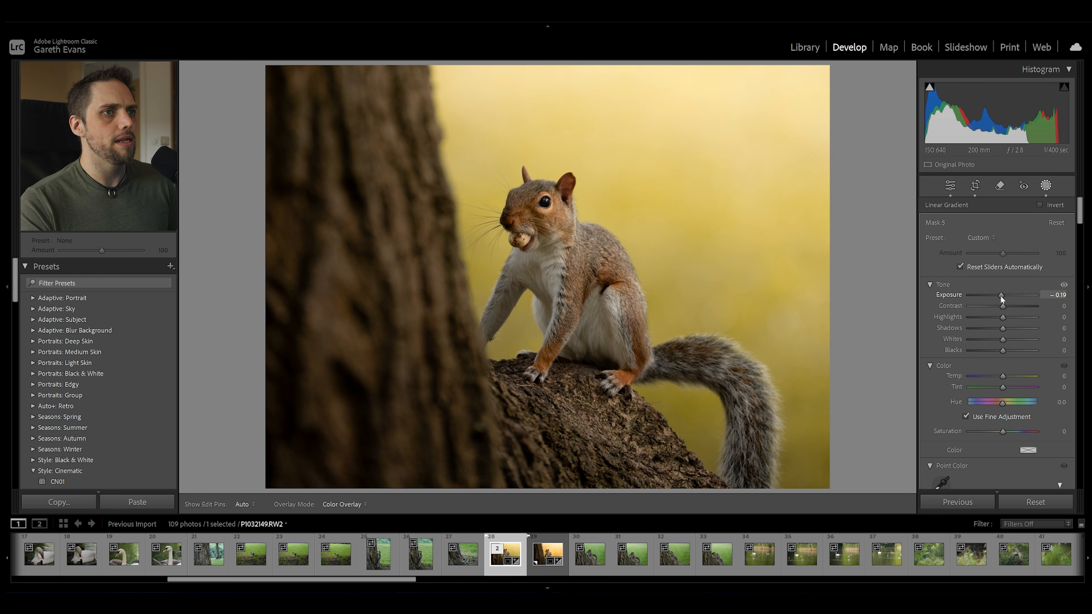
pyautogui.moveTo(1001, 295); pyautogui.dragTo(1001, 295)
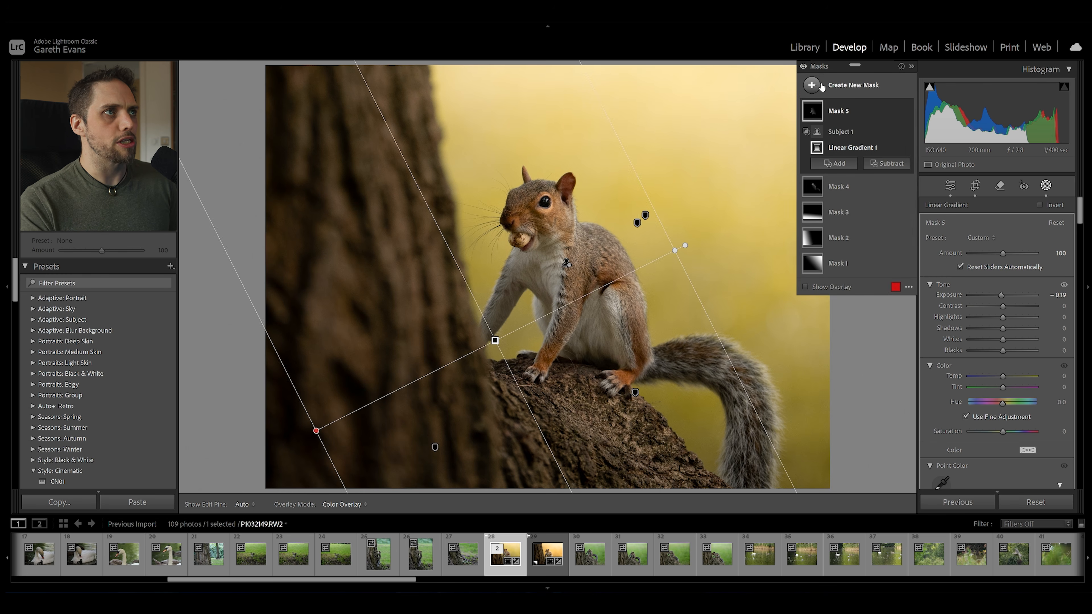
# Step: Compare the photo with all masks hidden and shown
pyautogui.click(803, 67)
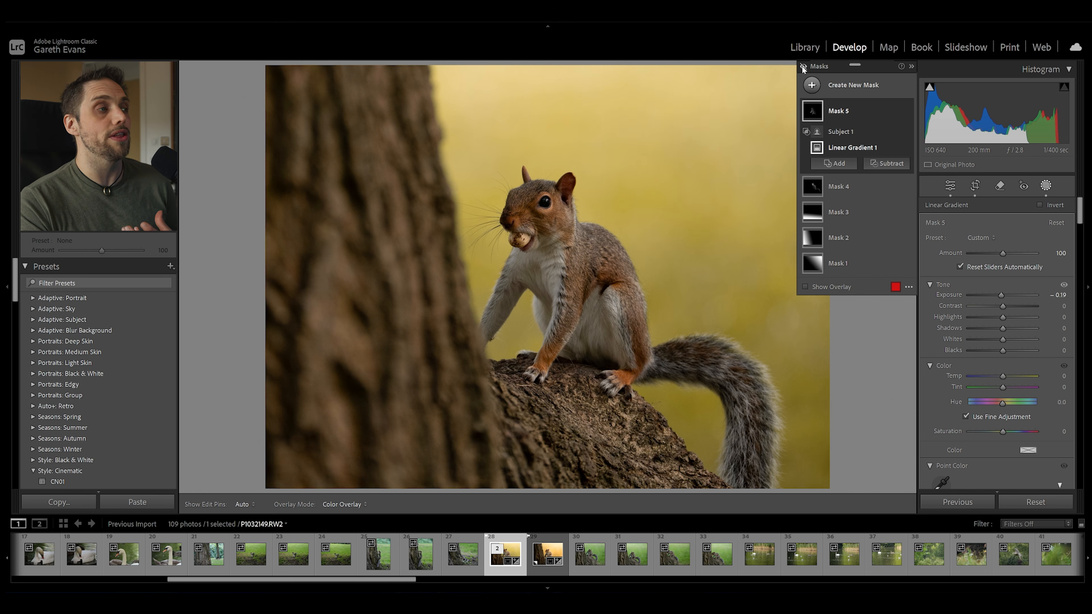
pyautogui.click(803, 67)
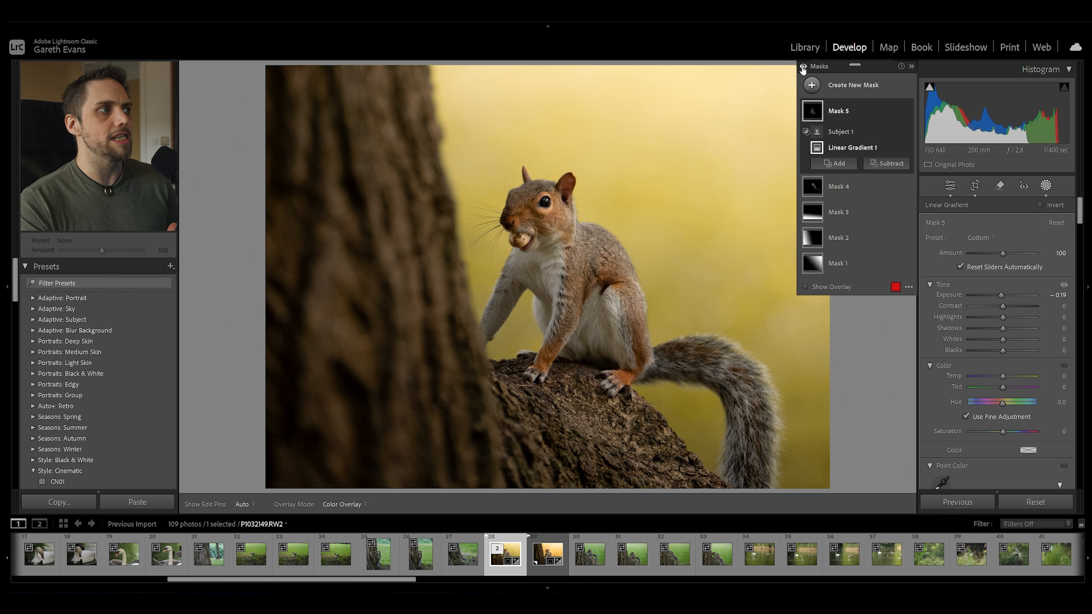
pyautogui.click(803, 67)
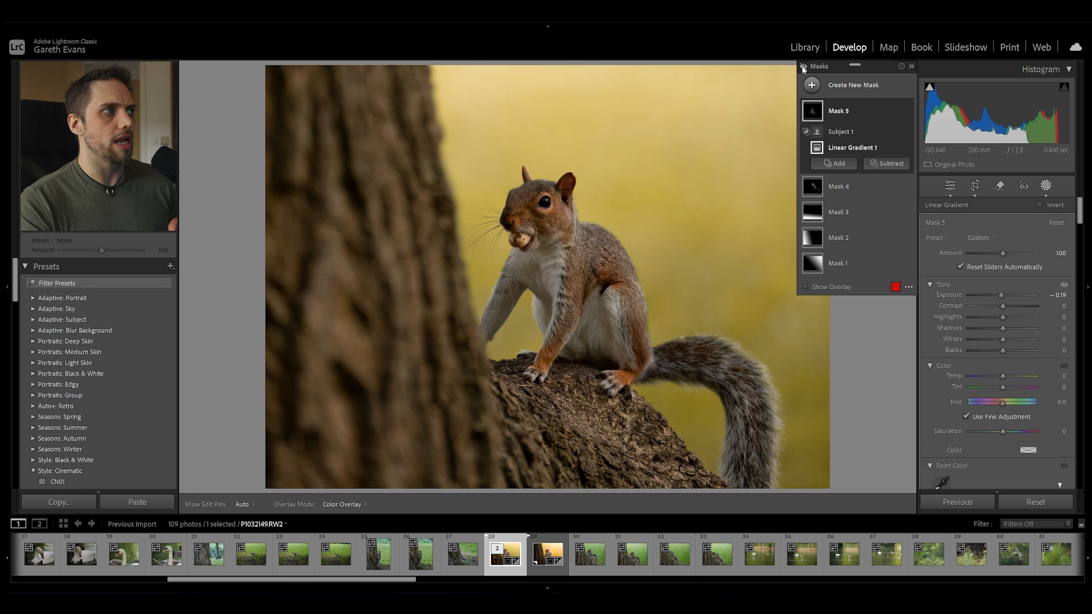
pyautogui.click(803, 67)
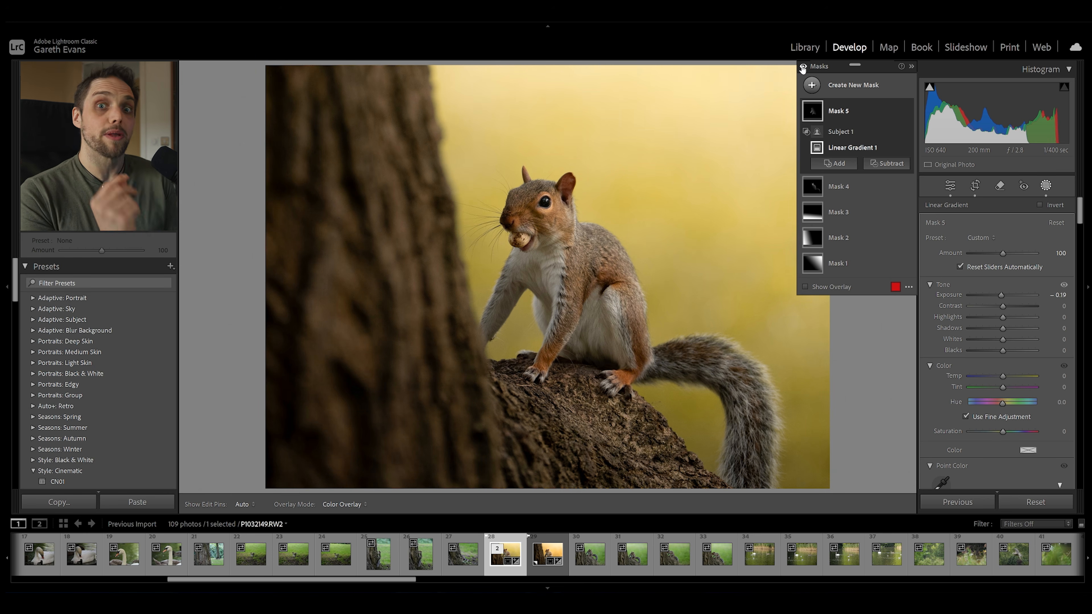
# Step: Add a color range mask sampled from the yellow background beside the tail, with Refine set to 73
pyautogui.click(849, 89)
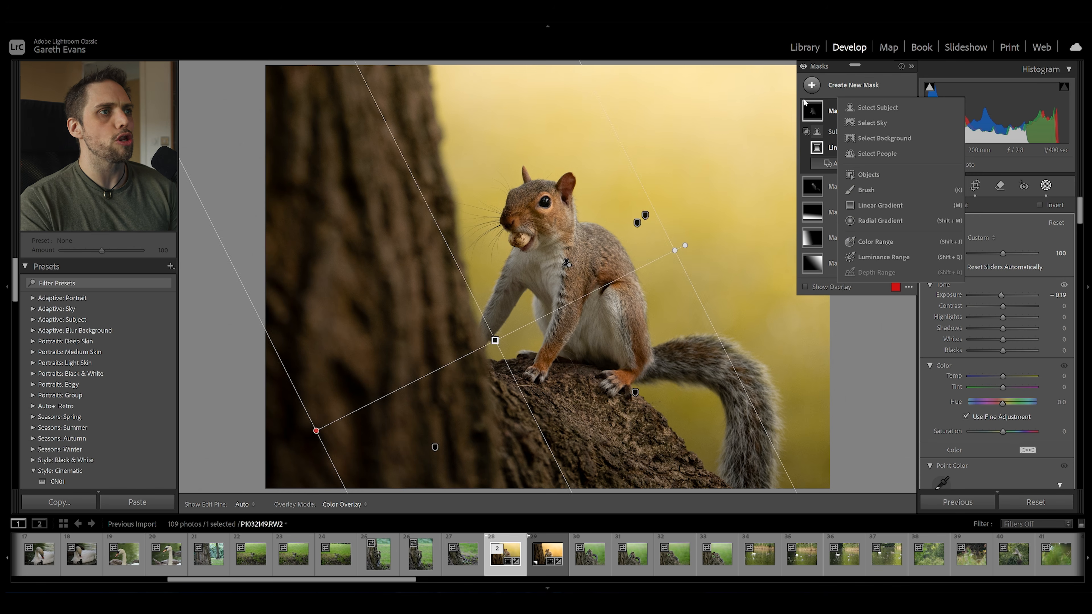
pyautogui.click(890, 244)
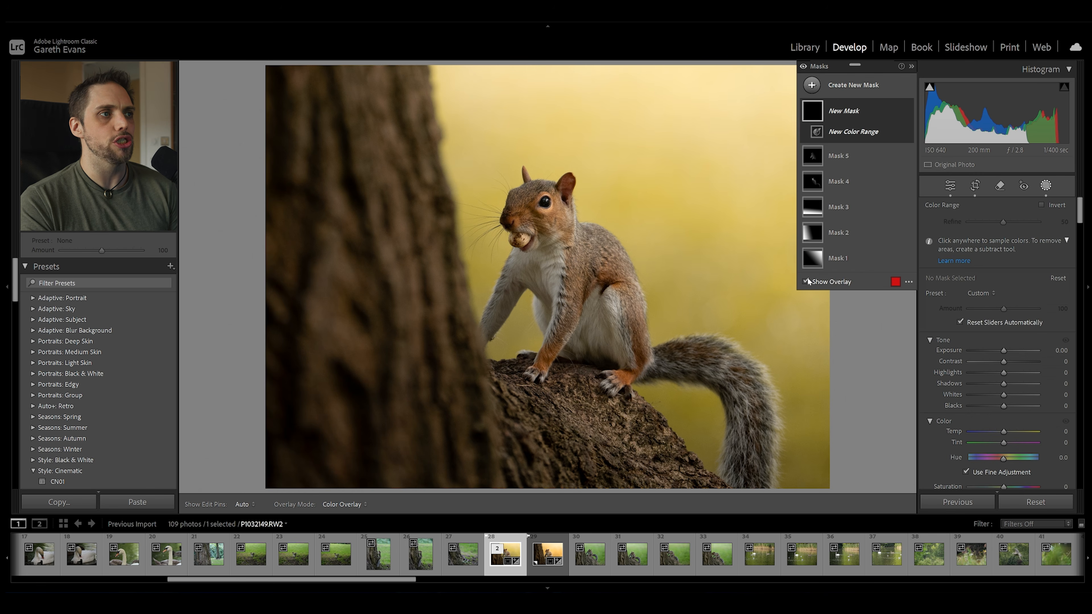
pyautogui.click(746, 317)
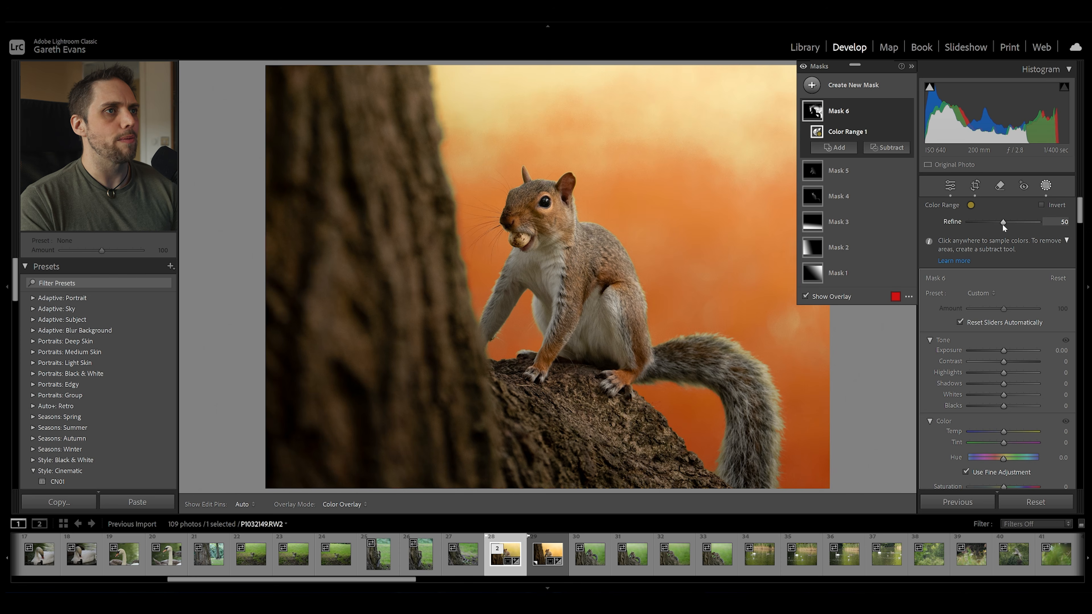
pyautogui.moveTo(1004, 222); pyautogui.dragTo(1007, 222)
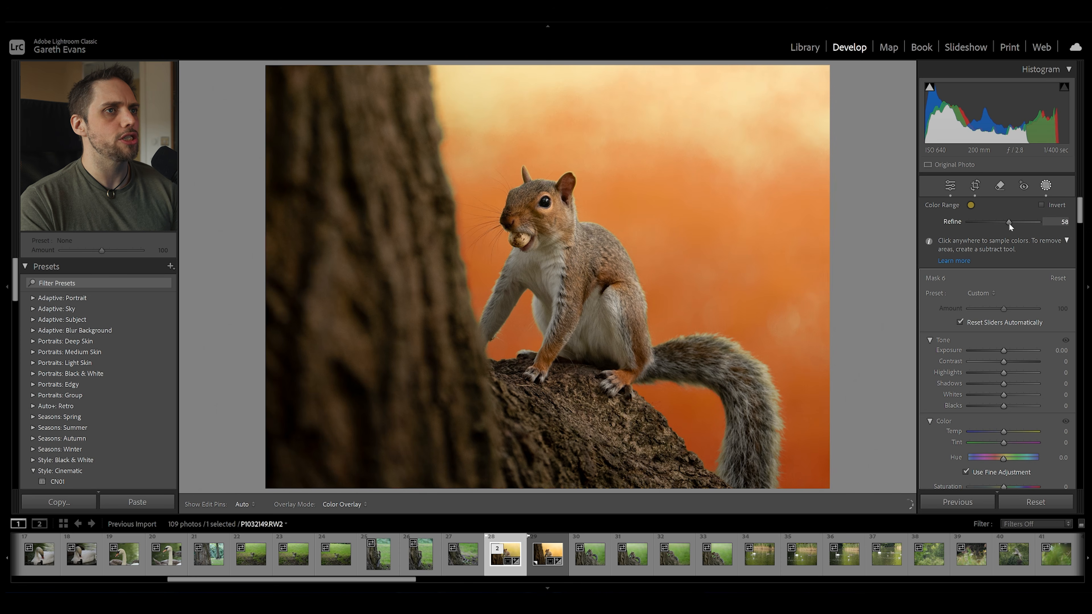
pyautogui.moveTo(1013, 226); pyautogui.dragTo(1015, 224)
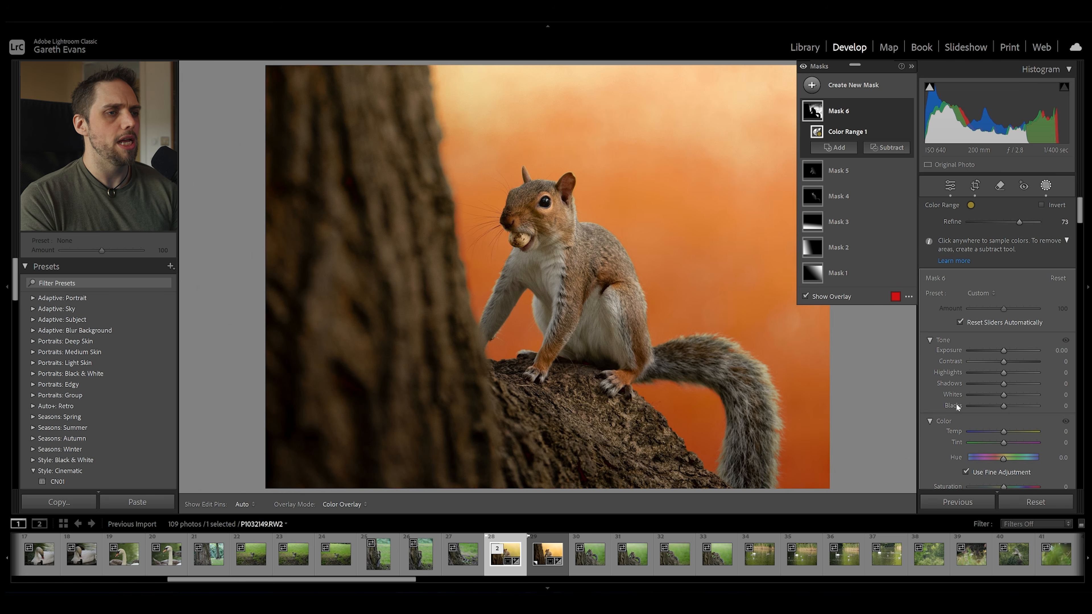
# Step: Try a Hue shift of -86.4 on the background color mask with fine adjustment off, and reset the Hue
pyautogui.scroll(-3, 955, 403)
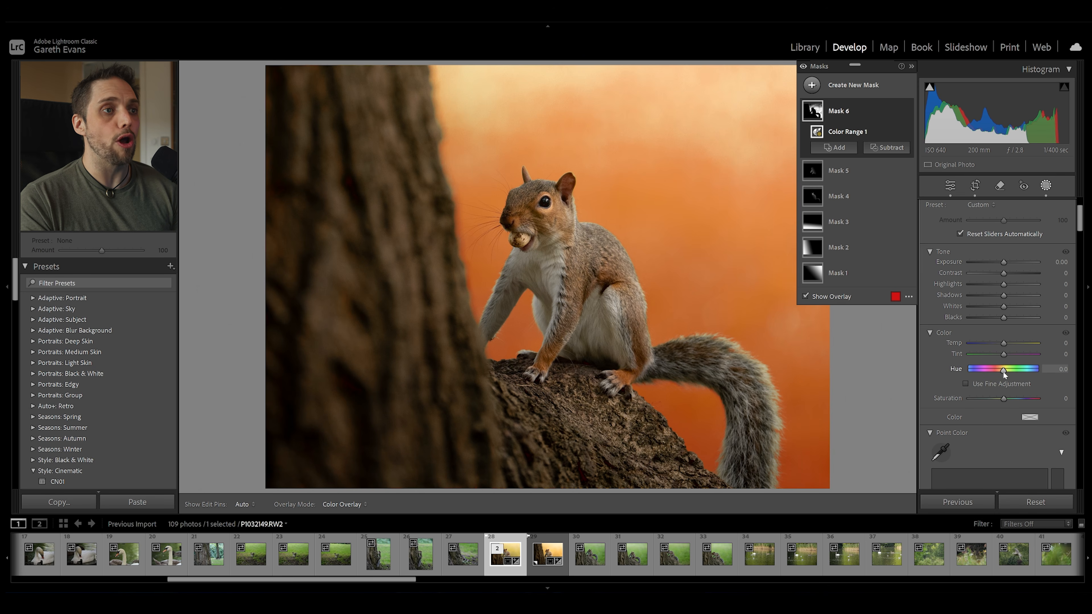
pyautogui.moveTo(1004, 370)
pyautogui.mouseDown()
pyautogui.moveTo(978, 370)
pyautogui.moveTo(1022, 371)
pyautogui.moveTo(987, 371)
pyautogui.mouseUp()
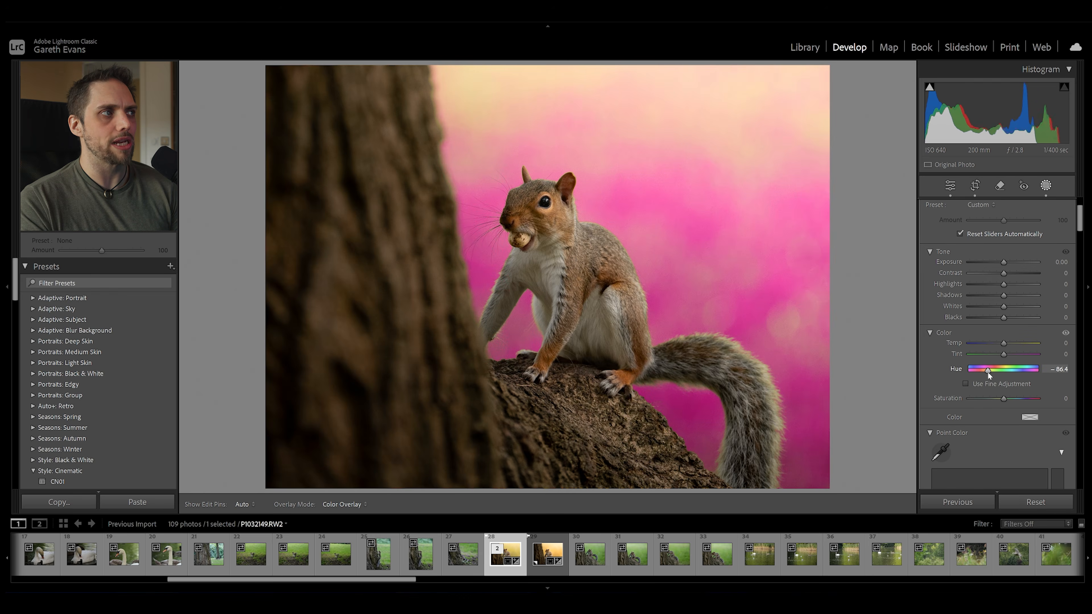
pyautogui.doubleClick(987, 370)
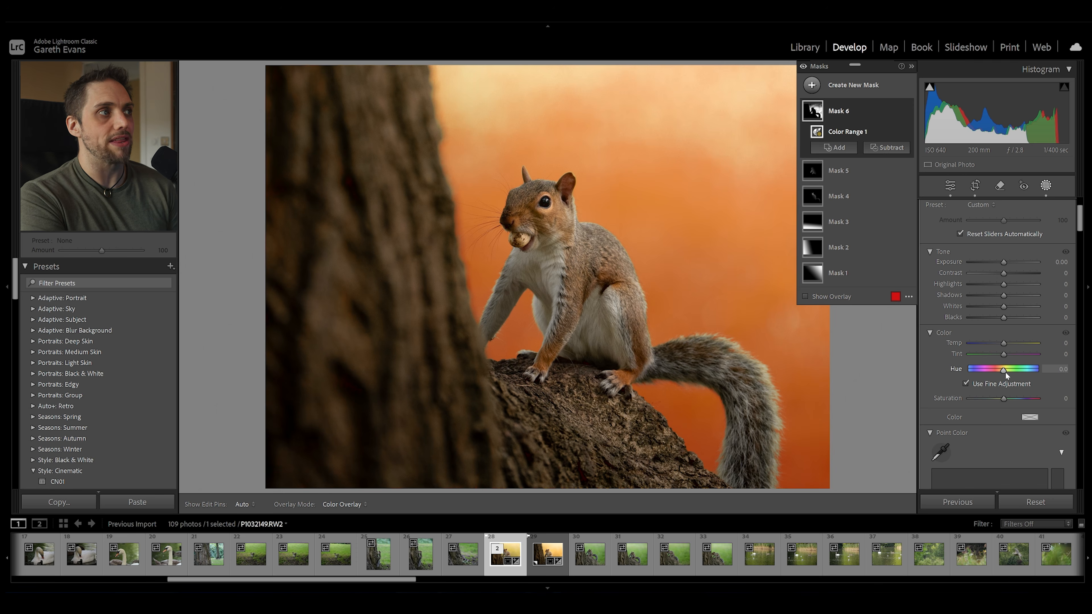
# Step: Shift the background color mask's Hue to -8.0 with fine adjustment on
pyautogui.press('o')
pyautogui.moveTo(1006, 375); pyautogui.dragTo(990, 372)
pyautogui.moveTo(940, 375); pyautogui.dragTo(984, 388)
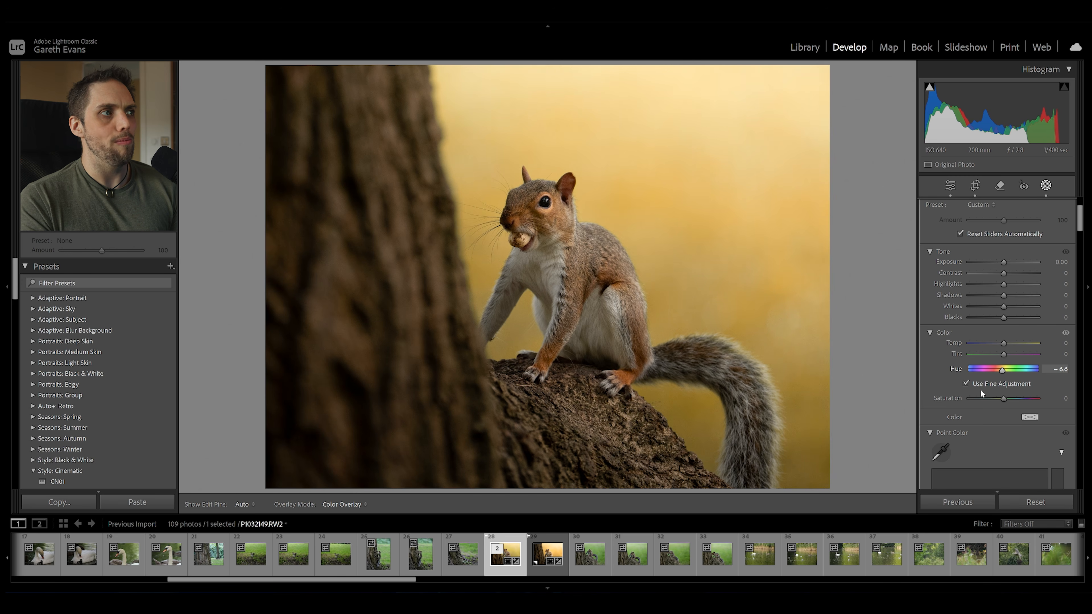
pyautogui.moveTo(981, 392); pyautogui.dragTo(977, 394)
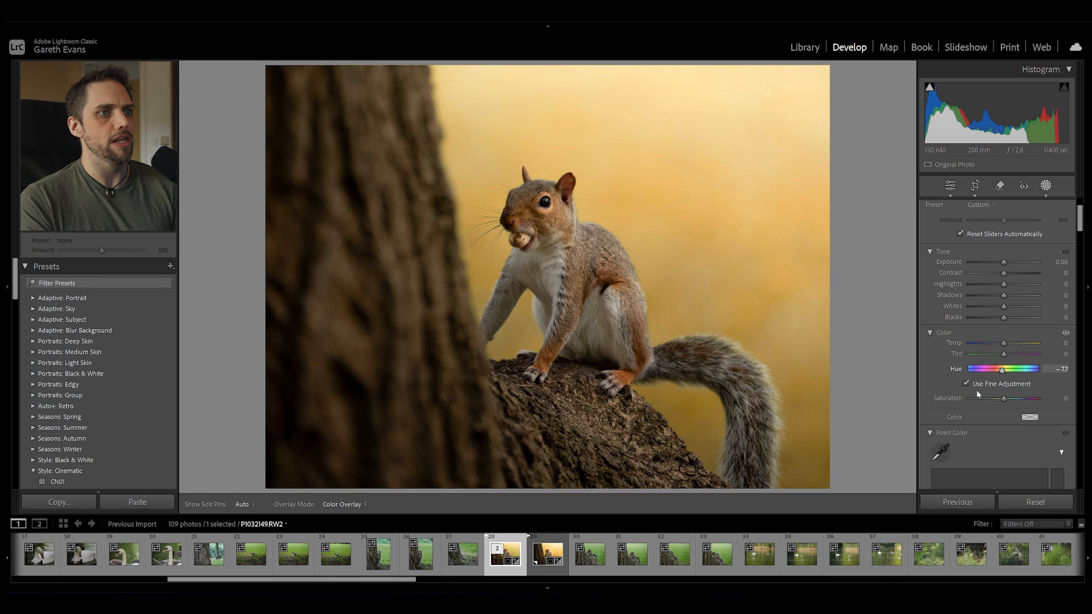
pyautogui.moveTo(976, 390); pyautogui.dragTo(975, 390)
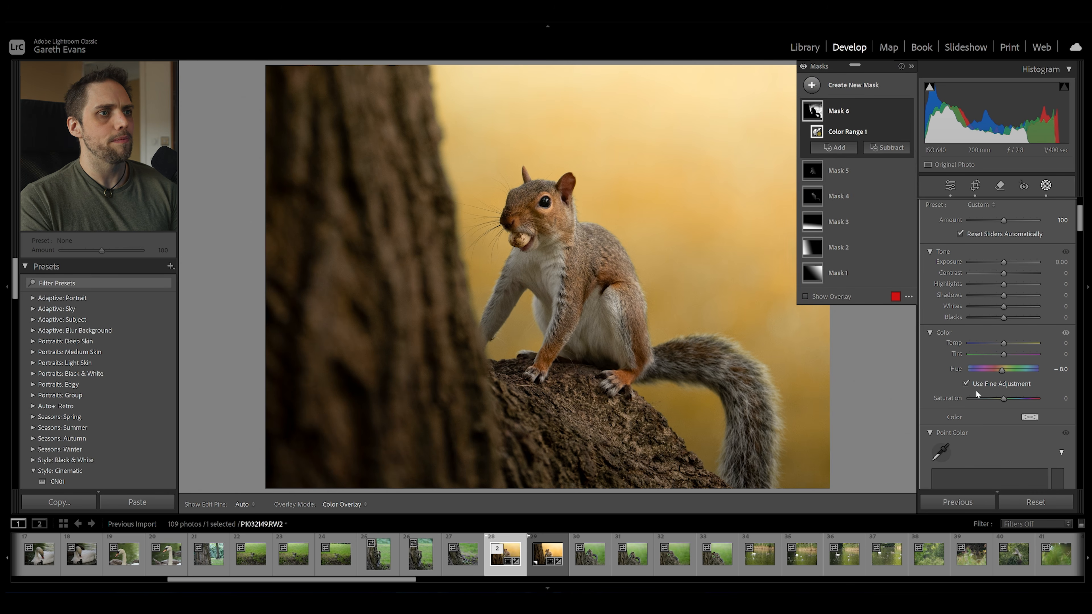
# Step: Compare the photo with the background color mask, Mask 6, hidden and shown
pyautogui.moveTo(895, 116)
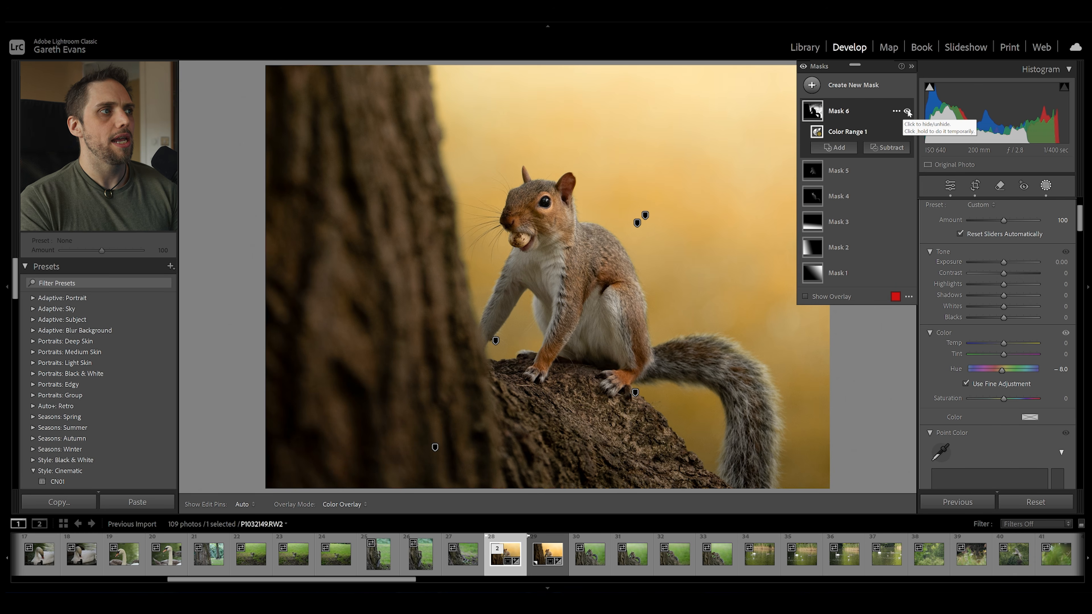
pyautogui.click(907, 111)
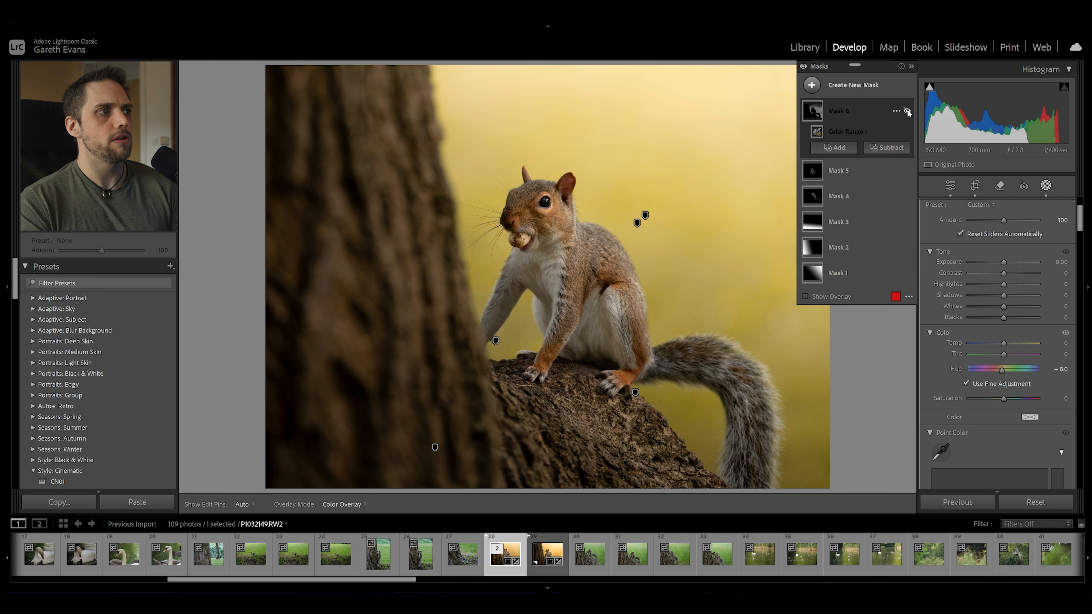
pyautogui.click(907, 111)
pyautogui.click(908, 111)
pyautogui.click(907, 112)
pyautogui.click(907, 111)
pyautogui.click(907, 112)
# Step: Set Mask 6's Hue to -10.2 and compare the background with the mask hidden and shown
pyautogui.moveTo(1002, 369); pyautogui.dragTo(994, 371)
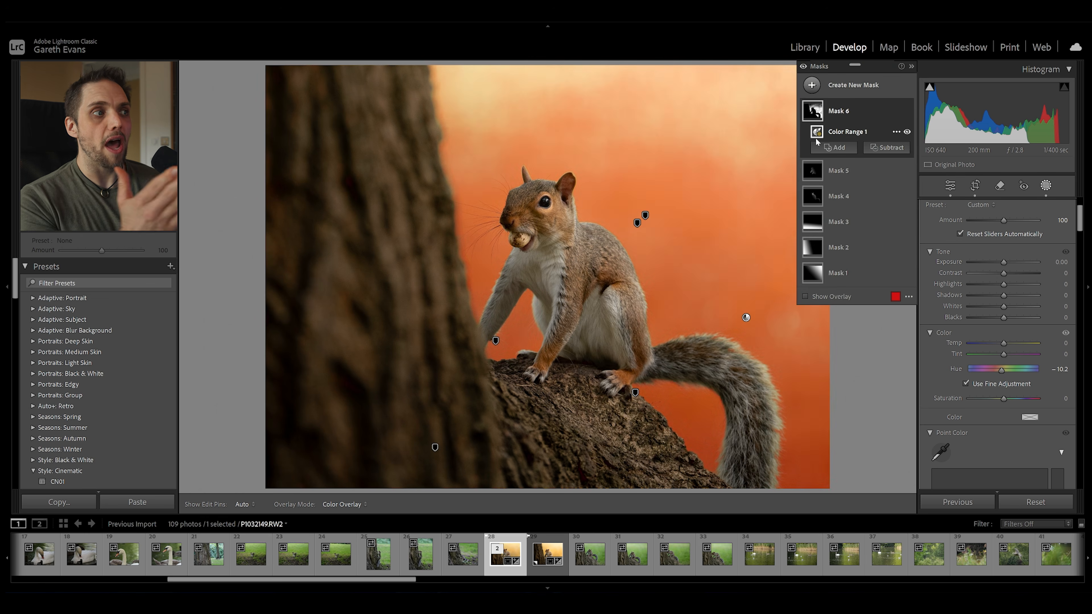
pyautogui.click(907, 111)
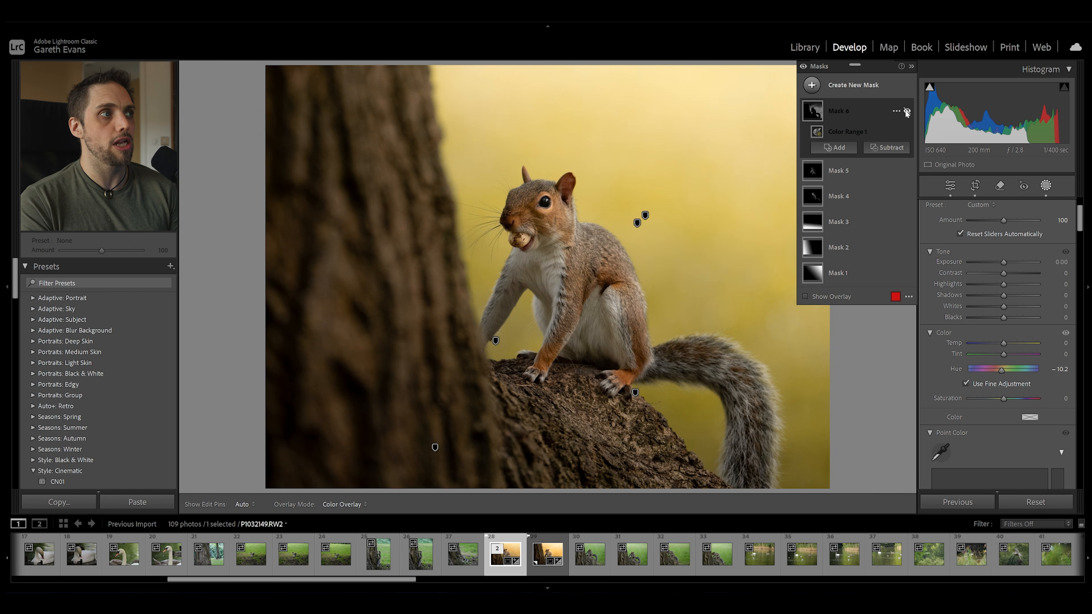
pyautogui.click(906, 111)
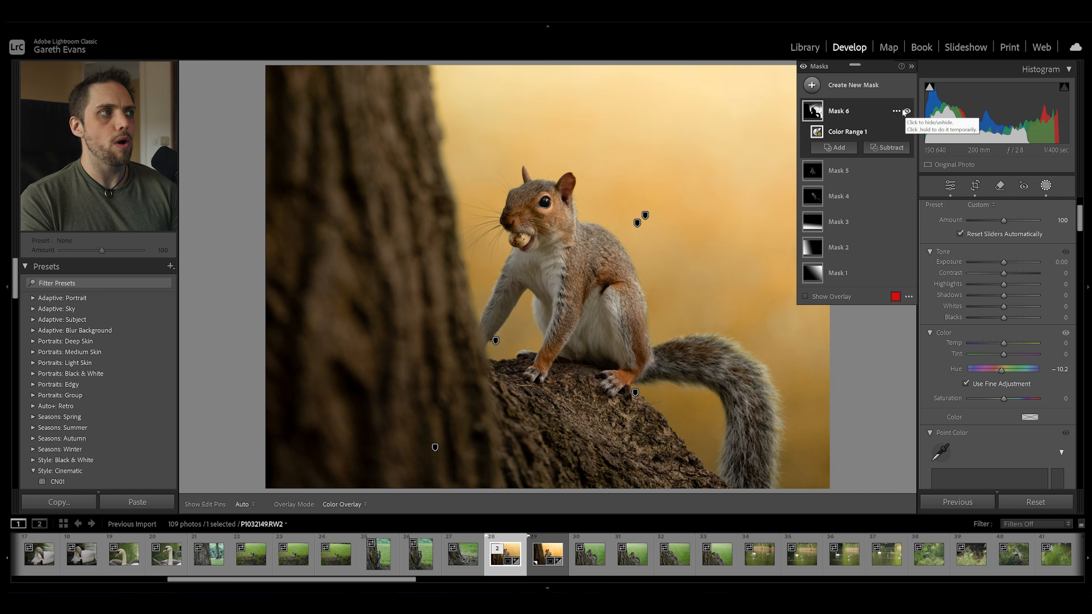
# Step: Add a tilted radial gradient mask around the squirrel's body and set its Exposure to 0.26
pyautogui.click(851, 85)
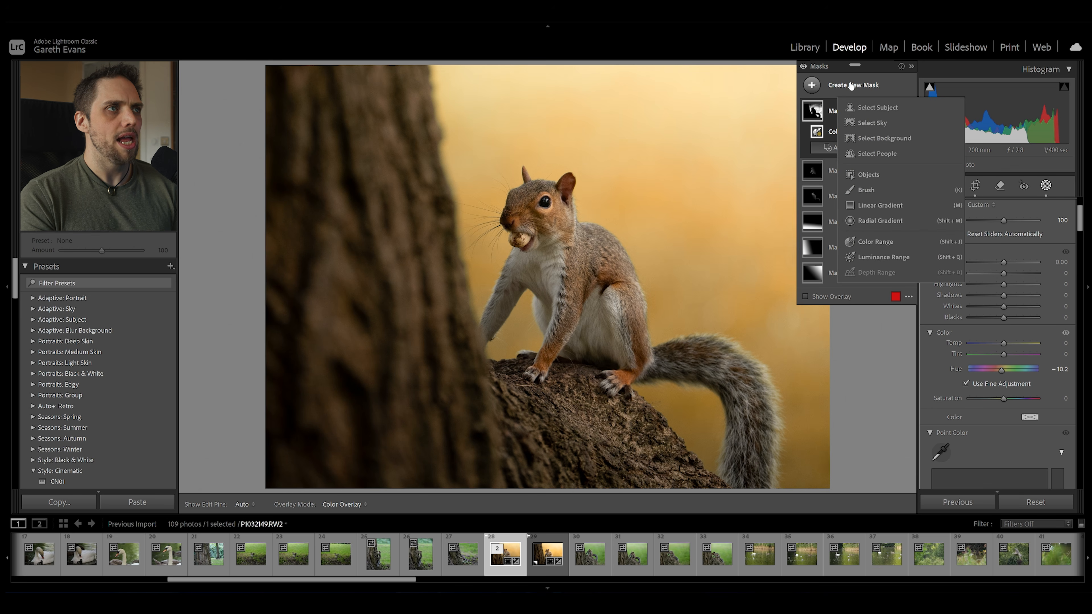
pyautogui.click(885, 224)
pyautogui.moveTo(526, 254); pyautogui.dragTo(674, 451)
pyautogui.moveTo(563, 361); pyautogui.dragTo(595, 390)
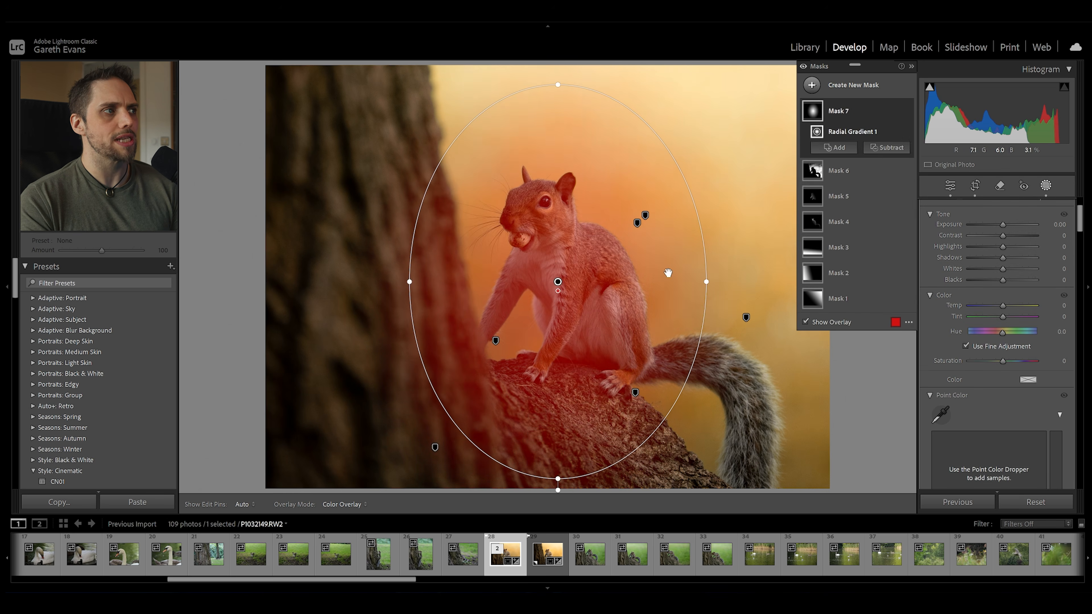
pyautogui.moveTo(711, 221); pyautogui.dragTo(685, 178)
pyautogui.moveTo(549, 306); pyautogui.dragTo(549, 282)
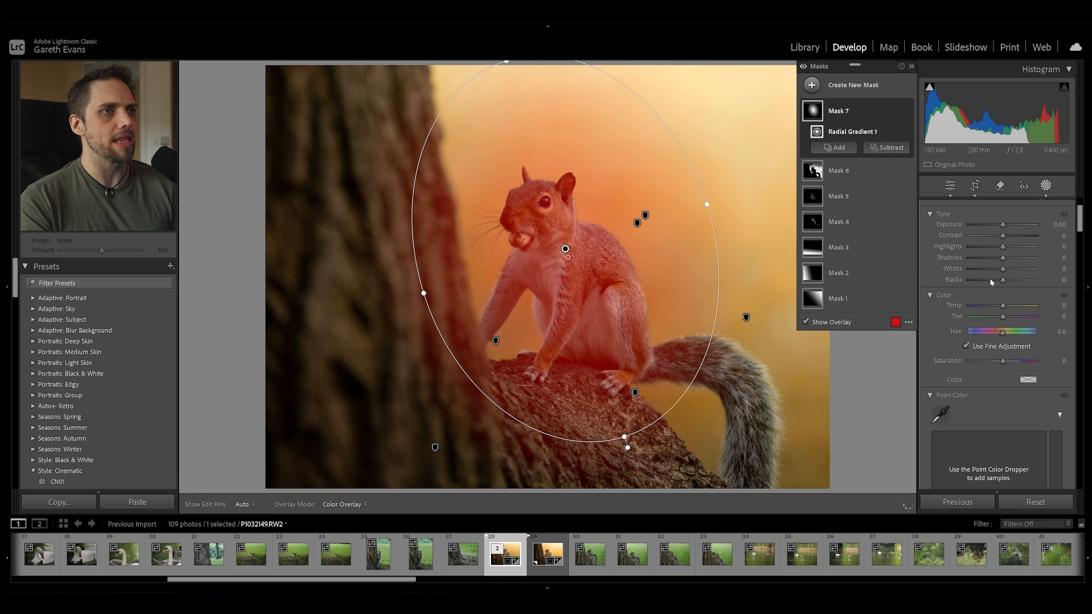
pyautogui.moveTo(1003, 224); pyautogui.dragTo(1004, 225)
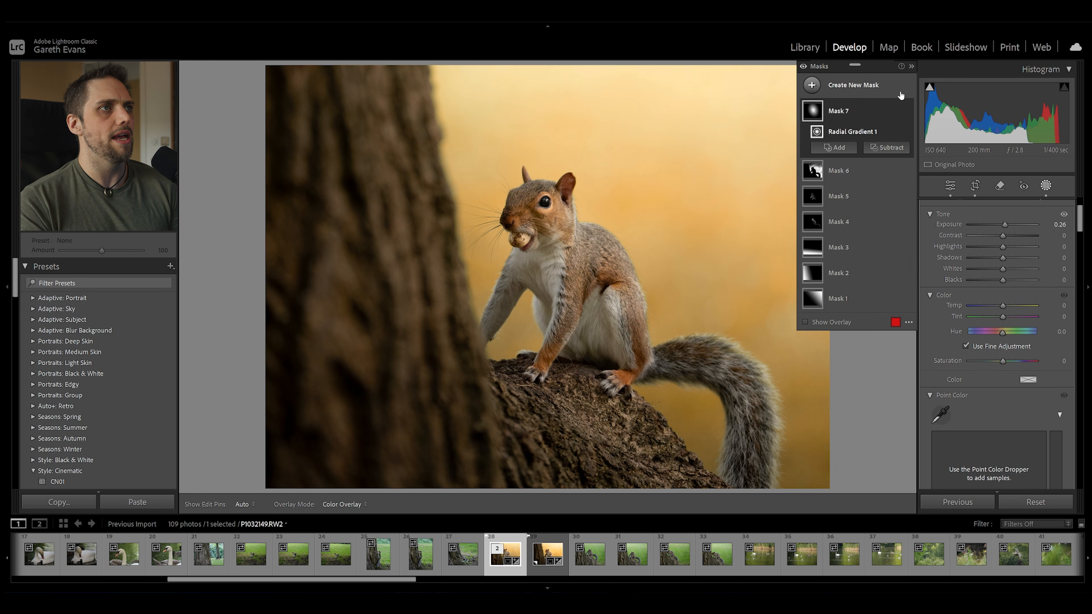
# Step: Add a second, larger tilted radial gradient mask centered on the squirrel's chest, reaching across the trunk and tail
pyautogui.click(863, 86)
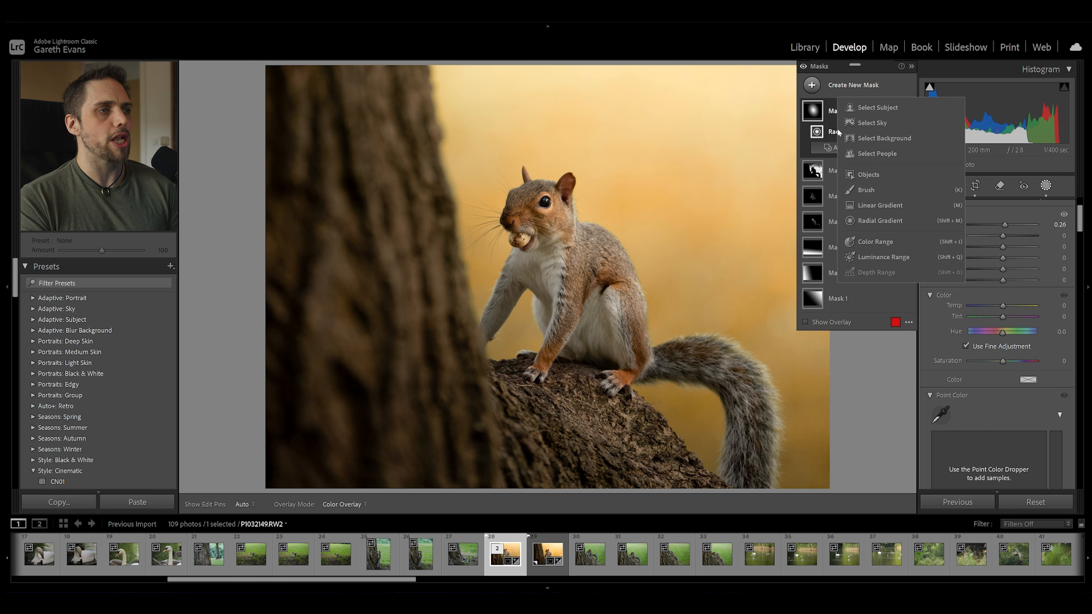
pyautogui.click(884, 222)
pyautogui.moveTo(498, 214); pyautogui.dragTo(731, 488)
pyautogui.moveTo(543, 239); pyautogui.dragTo(588, 273)
pyautogui.moveTo(777, 189); pyautogui.dragTo(744, 99)
pyautogui.moveTo(554, 224); pyautogui.dragTo(578, 220)
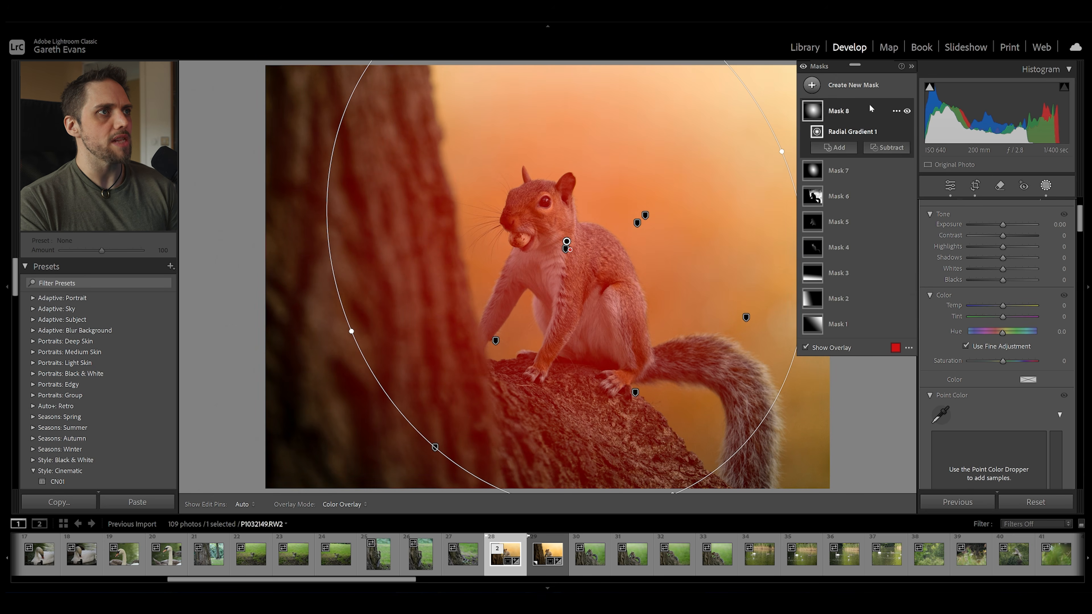
# Step: Intersect Mask 8's radial gradient with a Select Background mask to exclude the squirrel
pyautogui.rightClick(879, 111)
pyautogui.moveTo(924, 156)
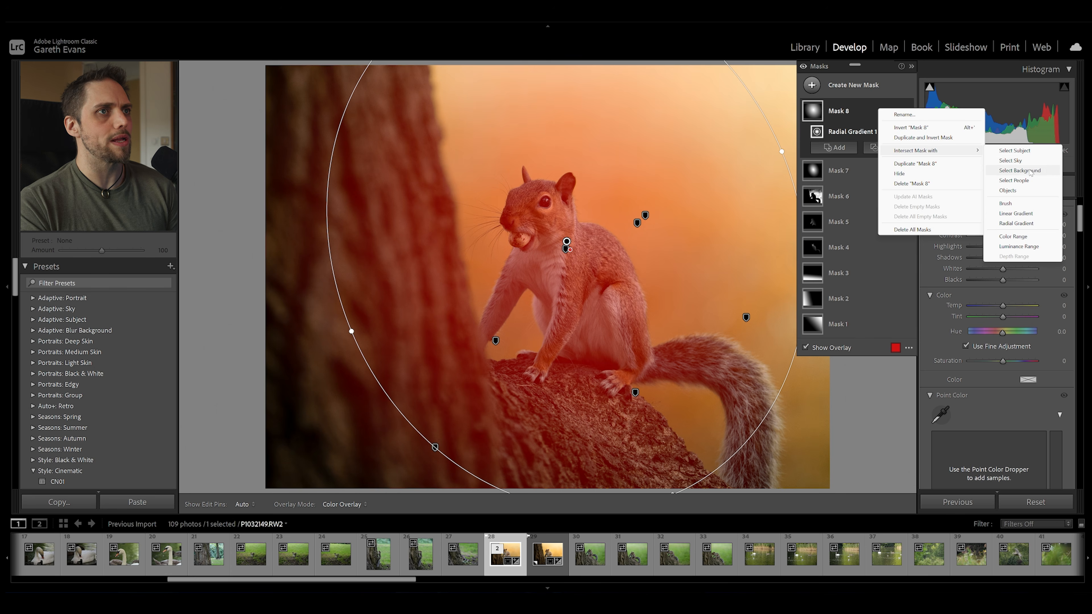
pyautogui.click(1027, 170)
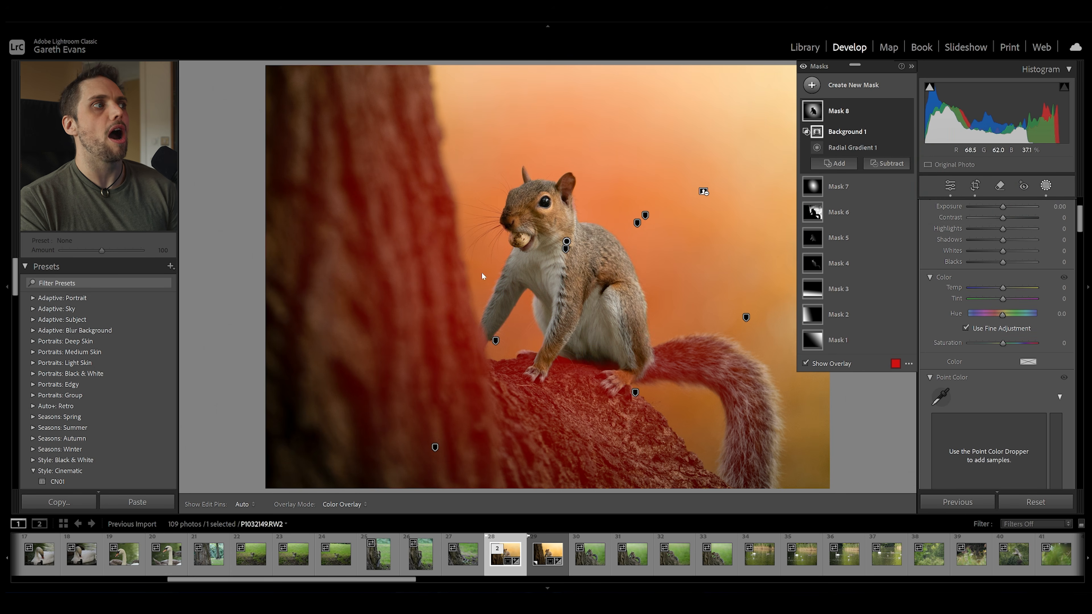
# Step: Add a subtracting brush to Mask 8 and set the brush Flow to 100
pyautogui.moveTo(898, 115)
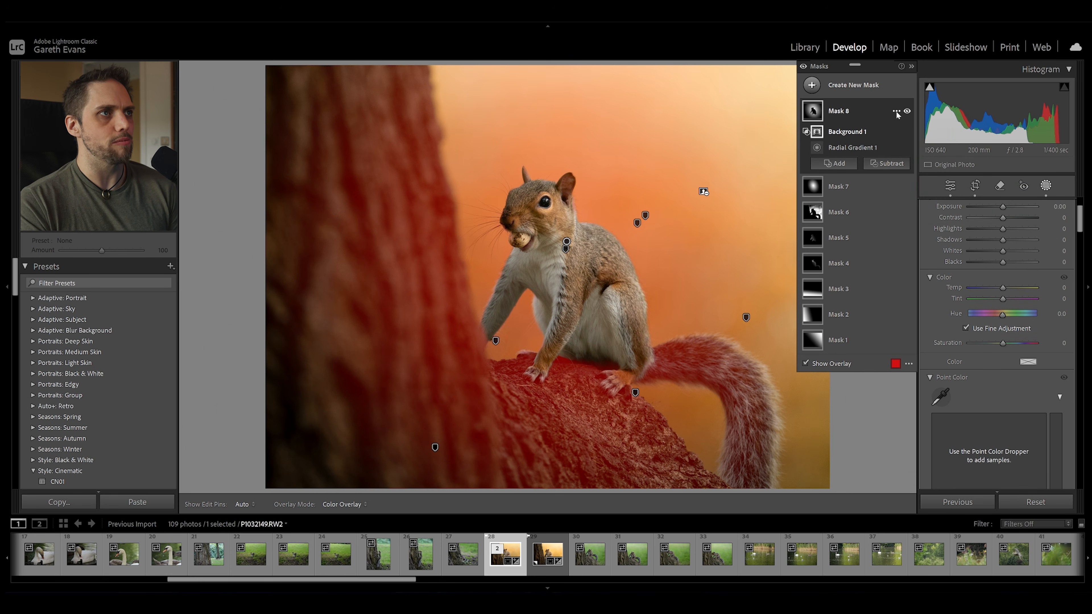
pyautogui.click(883, 164)
pyautogui.click(894, 272)
pyautogui.scroll(10, 382, 148)
pyautogui.press('h')
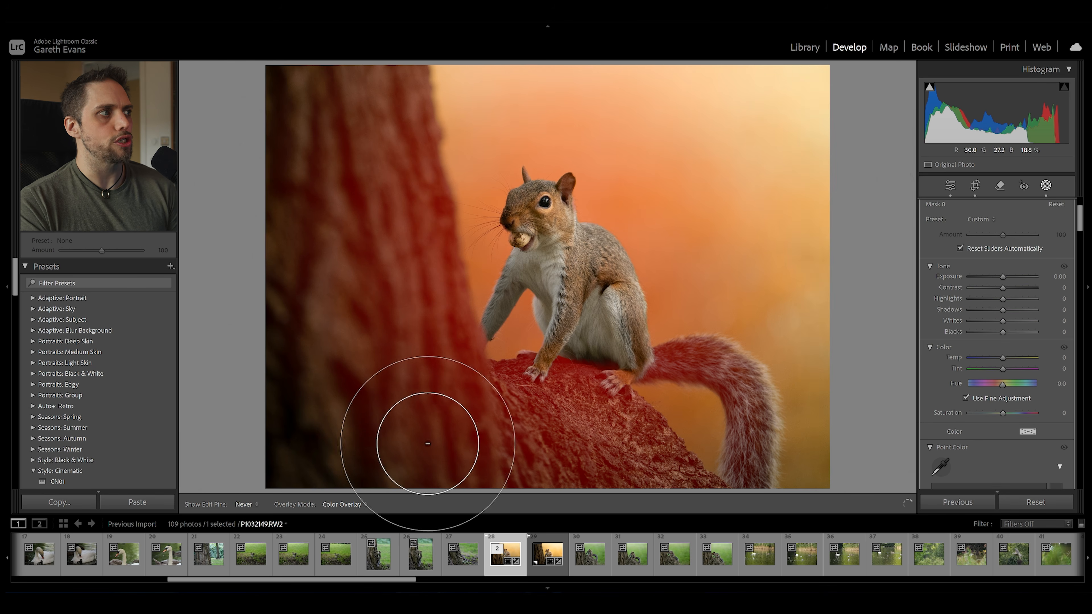
pyautogui.press('h')
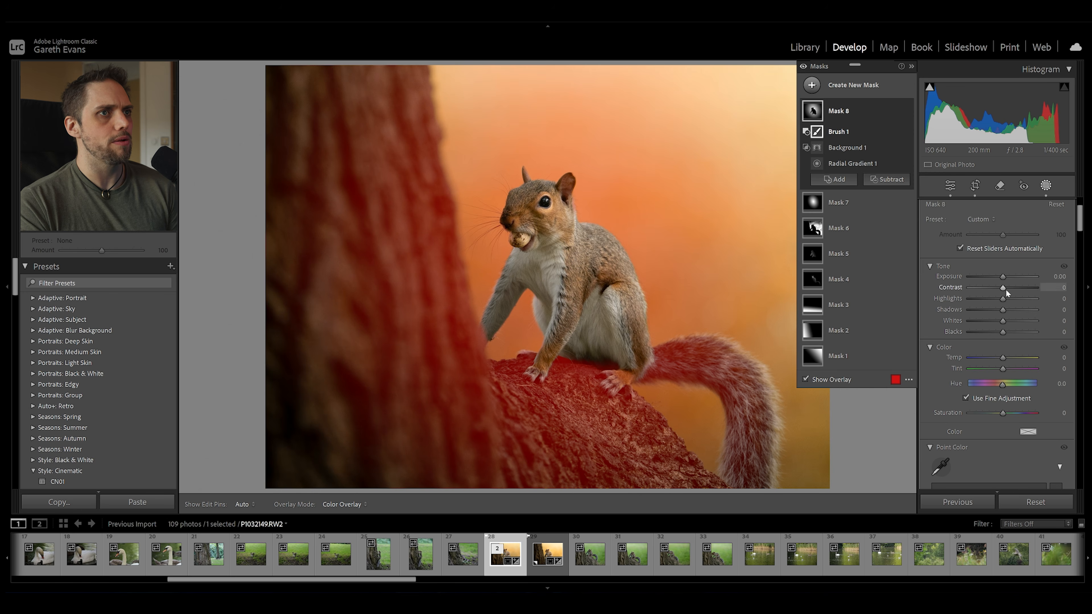
pyautogui.scroll(3, 1005, 288)
pyautogui.moveTo(982, 253); pyautogui.dragTo(1079, 251)
# Step: Brush the tree trunk out of Mask 8, reducing the brush size from 28 to 17 for its edge
pyautogui.press('h')
pyautogui.moveTo(373, 92)
pyautogui.mouseDown()
pyautogui.moveTo(428, 426)
pyautogui.moveTo(459, 504)
pyautogui.mouseUp()
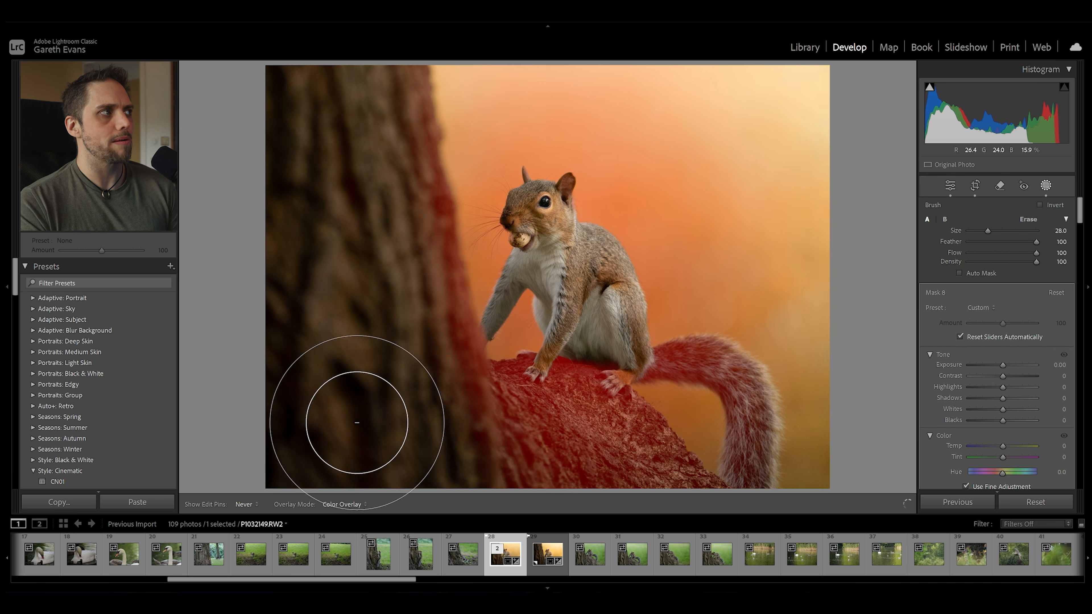
pyautogui.press('h')
pyautogui.press('[')
pyautogui.press('[')
pyautogui.moveTo(390, 77)
pyautogui.mouseDown()
pyautogui.moveTo(457, 387)
pyautogui.moveTo(484, 469)
pyautogui.moveTo(502, 484)
pyautogui.mouseUp()
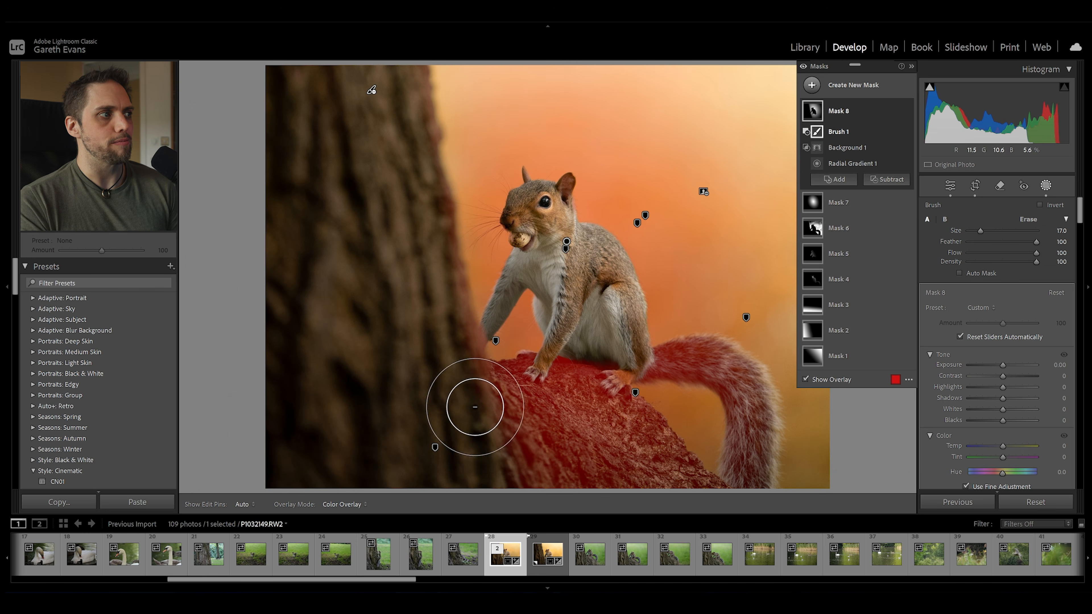
pyautogui.press('h')
pyautogui.moveTo(432, 222); pyautogui.dragTo(390, 63)
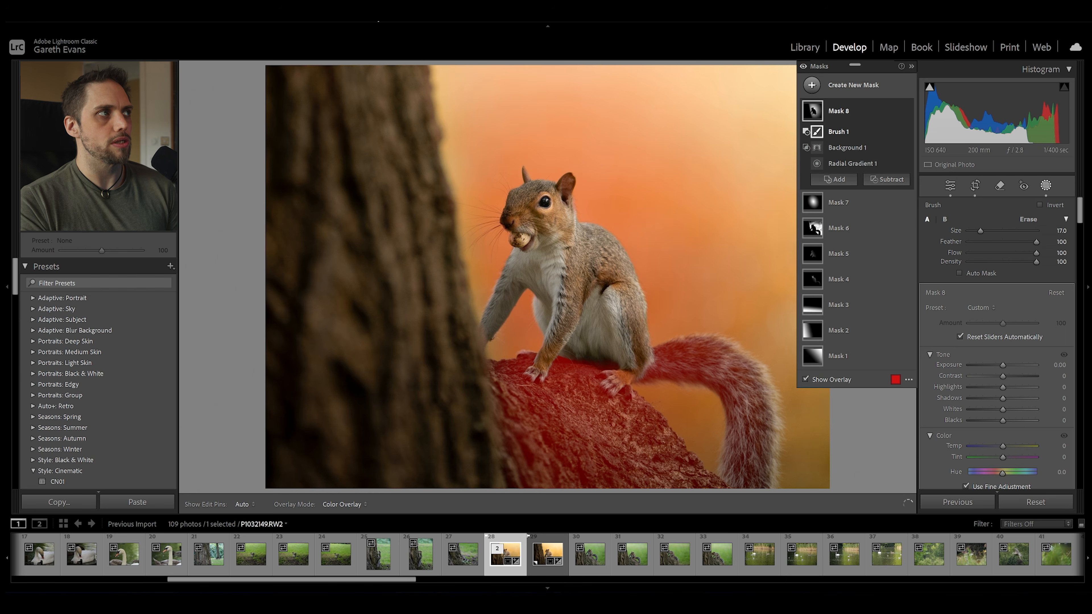
# Step: Brush the lower branch, tail and feet out of Mask 8, reducing the brush size to 12 for the details
pyautogui.moveTo(501, 394)
pyautogui.mouseDown()
pyautogui.moveTo(574, 389)
pyautogui.moveTo(616, 415)
pyautogui.moveTo(667, 497)
pyautogui.moveTo(535, 435)
pyautogui.moveTo(565, 483)
pyautogui.moveTo(588, 484)
pyautogui.moveTo(572, 391)
pyautogui.moveTo(549, 369)
pyautogui.moveTo(499, 377)
pyautogui.moveTo(651, 360)
pyautogui.moveTo(715, 372)
pyautogui.moveTo(628, 373)
pyautogui.moveTo(728, 360)
pyautogui.moveTo(660, 361)
pyautogui.moveTo(683, 349)
pyautogui.moveTo(730, 376)
pyautogui.moveTo(740, 495)
pyautogui.moveTo(751, 383)
pyautogui.moveTo(756, 408)
pyautogui.moveTo(749, 433)
pyautogui.moveTo(730, 385)
pyautogui.moveTo(712, 374)
pyautogui.moveTo(741, 400)
pyautogui.moveTo(736, 369)
pyautogui.mouseUp()
pyautogui.press('h')
pyautogui.press('[')
pyautogui.press('h')
pyautogui.scroll(-3, 611, 363)
pyautogui.moveTo(621, 397)
pyautogui.mouseDown()
pyautogui.moveTo(704, 496)
pyautogui.moveTo(628, 389)
pyautogui.mouseUp()
pyautogui.scroll(5, 613, 351)
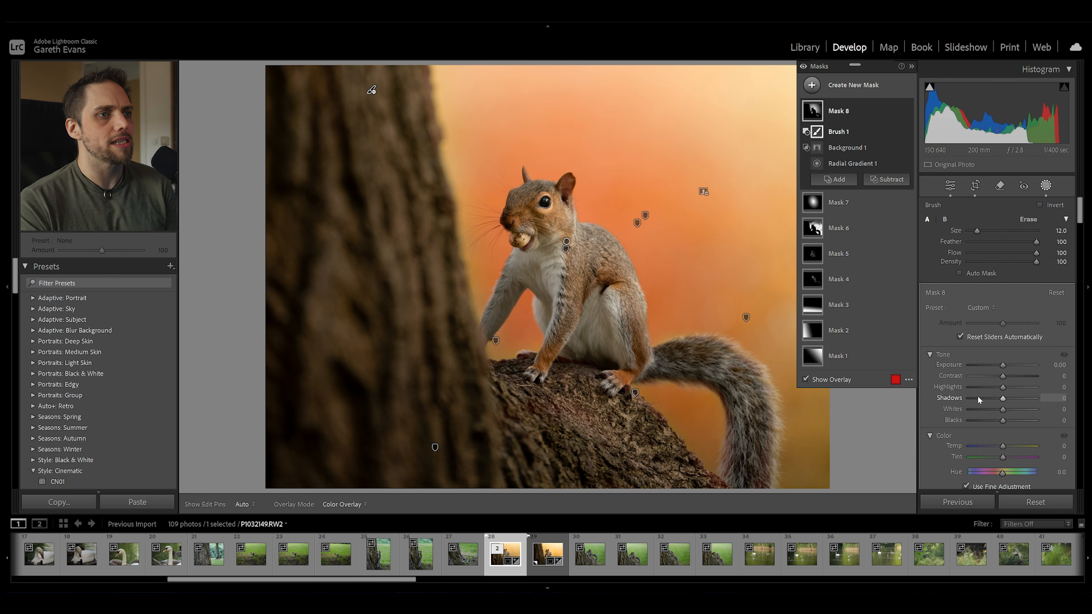
# Step: Brighten the background glow by setting Mask 8's Exposure to 0.33, and compare the mask hidden and shown
pyautogui.moveTo(1004, 366); pyautogui.dragTo(1006, 366)
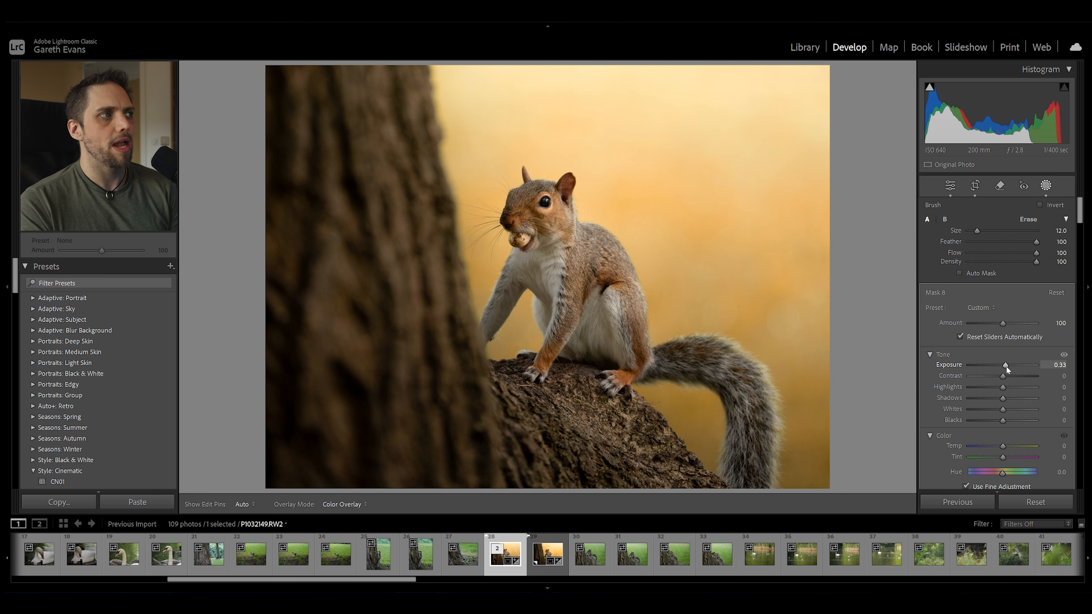
pyautogui.click(907, 111)
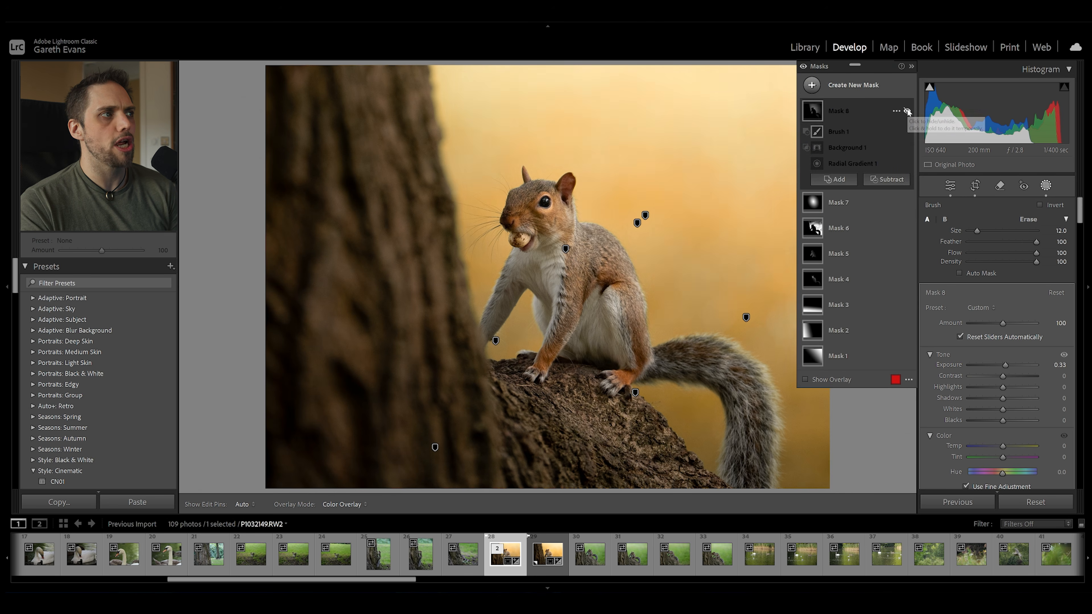
pyautogui.click(907, 111)
pyautogui.click(907, 111)
pyautogui.click(908, 111)
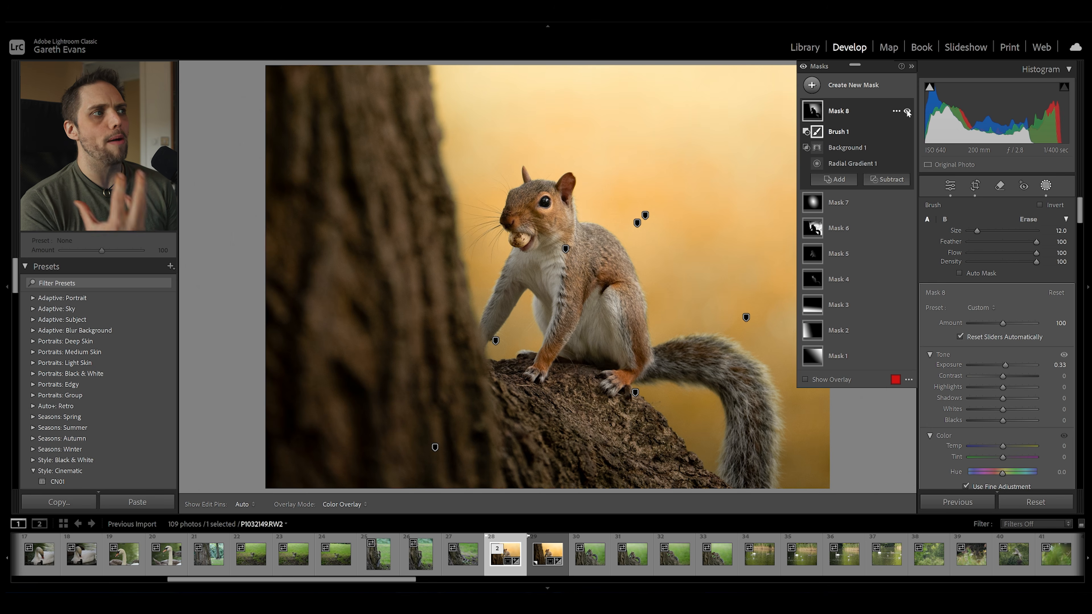
# Step: Set the photo's overall white balance Tint to +20 and compare the edit with the original
pyautogui.click(950, 185)
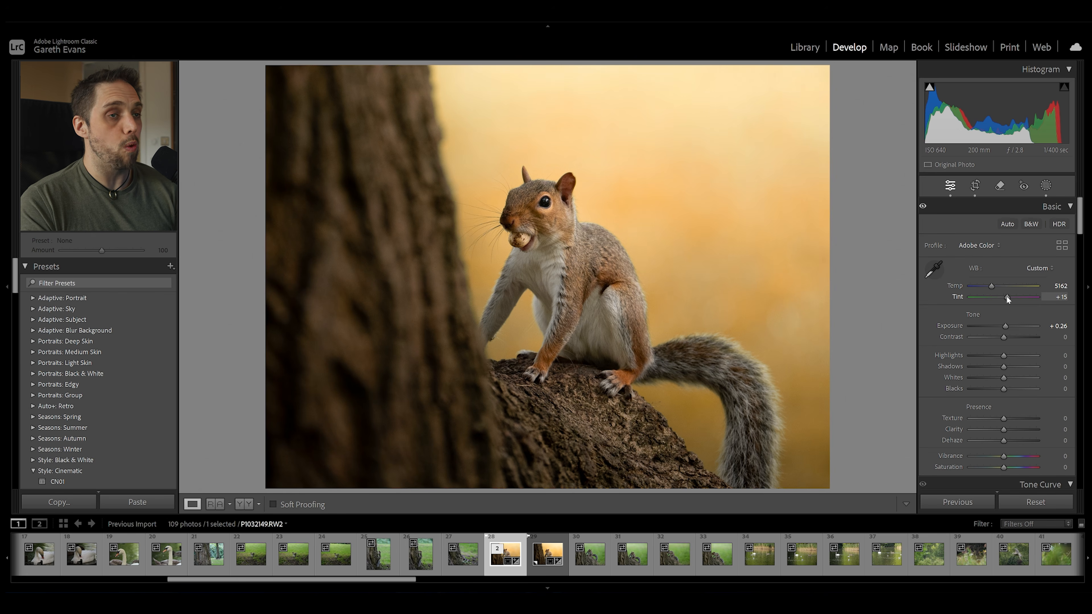
pyautogui.moveTo(1008, 299); pyautogui.dragTo(1009, 299)
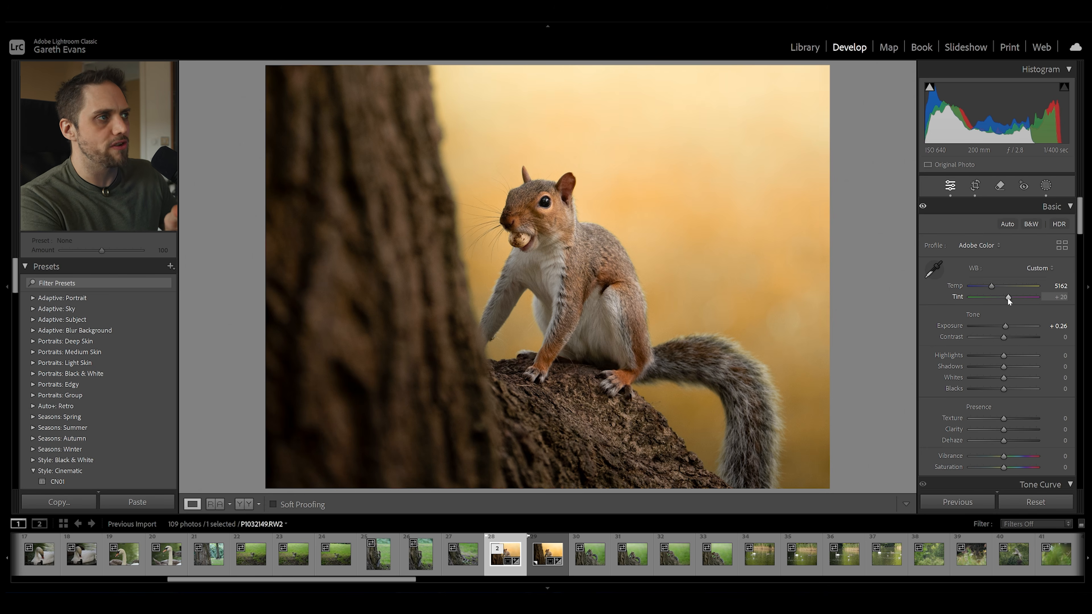
pyautogui.press('\\')
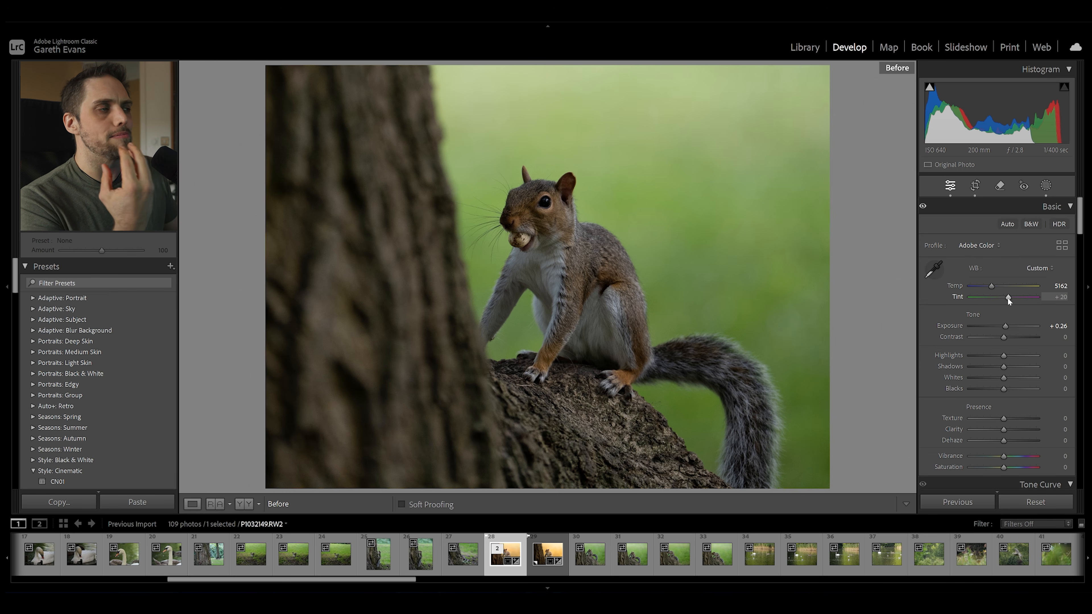
pyautogui.press('\\')
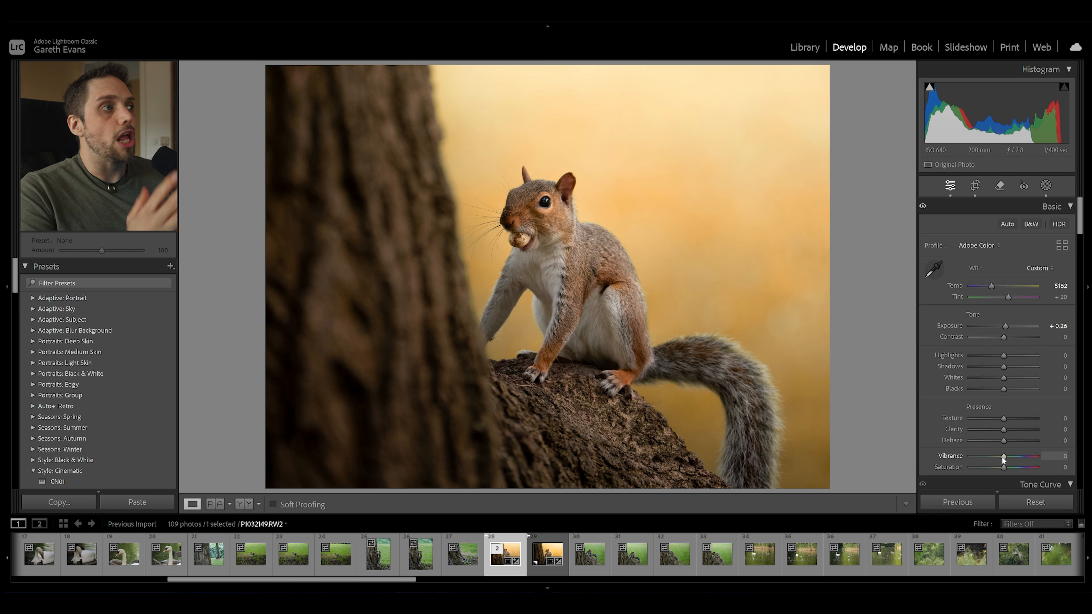
# Step: Set the photo's Texture to +10, Clarity to +8 and Vibrance to +11
pyautogui.moveTo(1004, 422); pyautogui.dragTo(1007, 422)
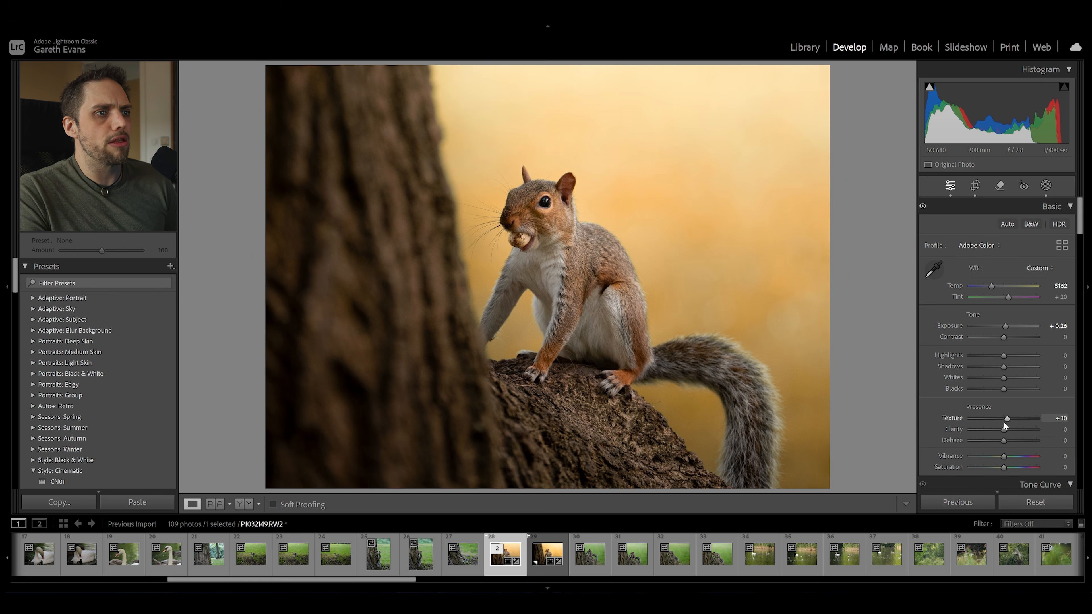
pyautogui.moveTo(1005, 431); pyautogui.dragTo(1008, 461)
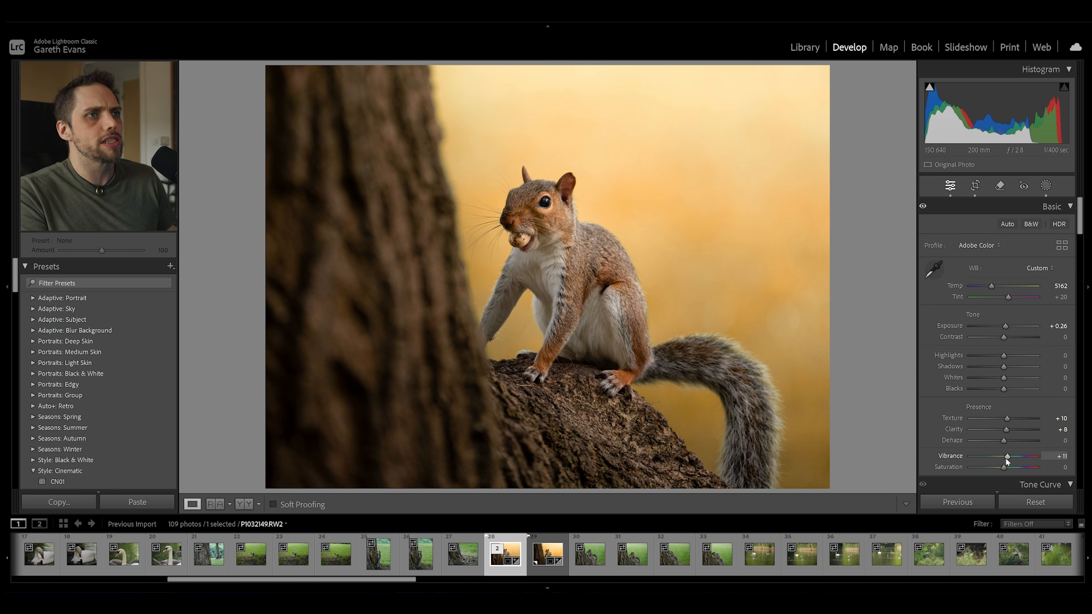
# Step: Add a new large radial gradient mask centered around the squirrel, with Feather at 100
pyautogui.click(1046, 185)
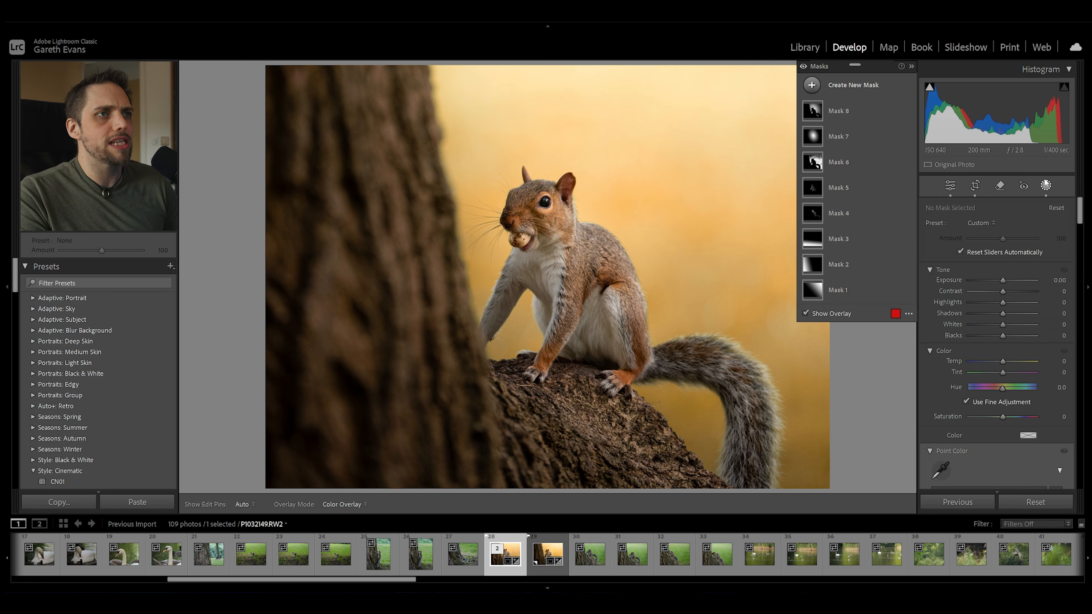
pyautogui.click(850, 86)
pyautogui.click(896, 219)
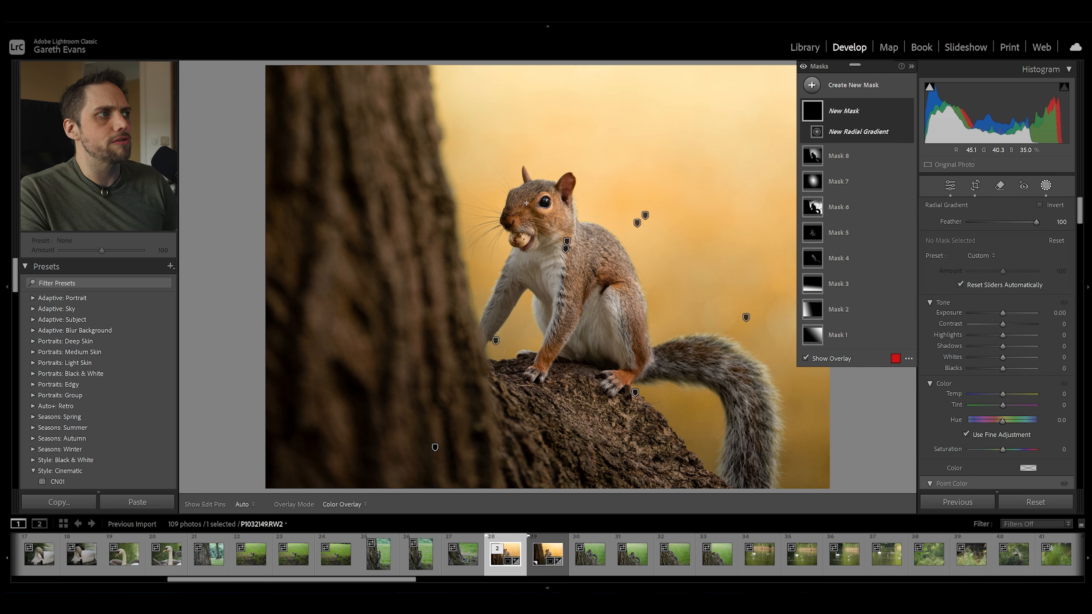
pyautogui.moveTo(504, 157); pyautogui.dragTo(762, 444)
pyautogui.moveTo(568, 174); pyautogui.dragTo(605, 252)
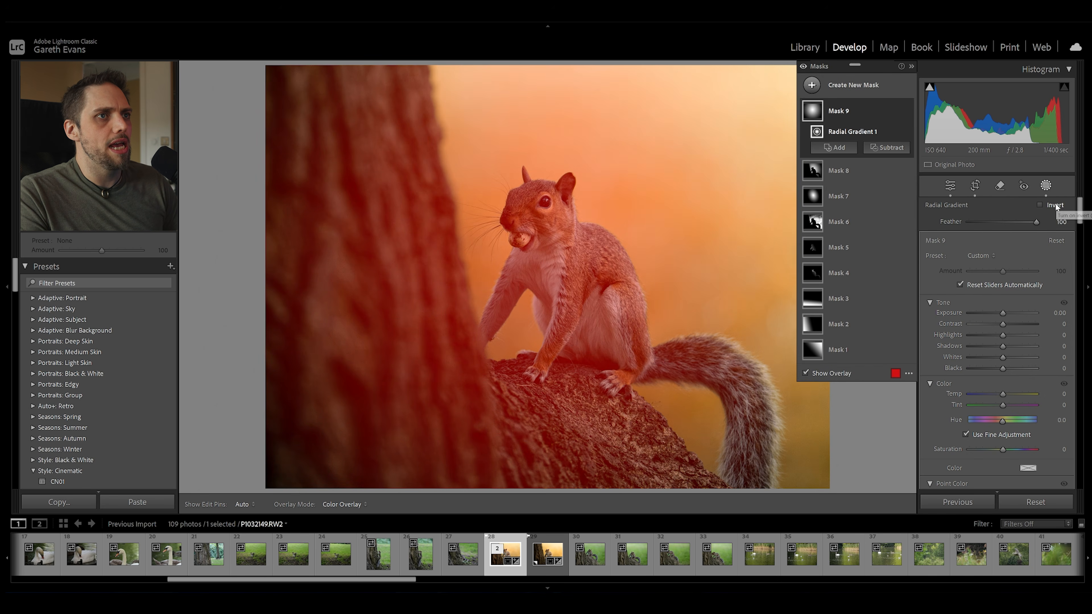
# Step: Invert Mask 9's radial gradient, set its Exposure to -0.74 to darken the edges, and reposition the gradient over the squirrel
pyautogui.click(1056, 206)
pyautogui.moveTo(1003, 311); pyautogui.dragTo(993, 312)
pyautogui.moveTo(558, 208); pyautogui.dragTo(567, 244)
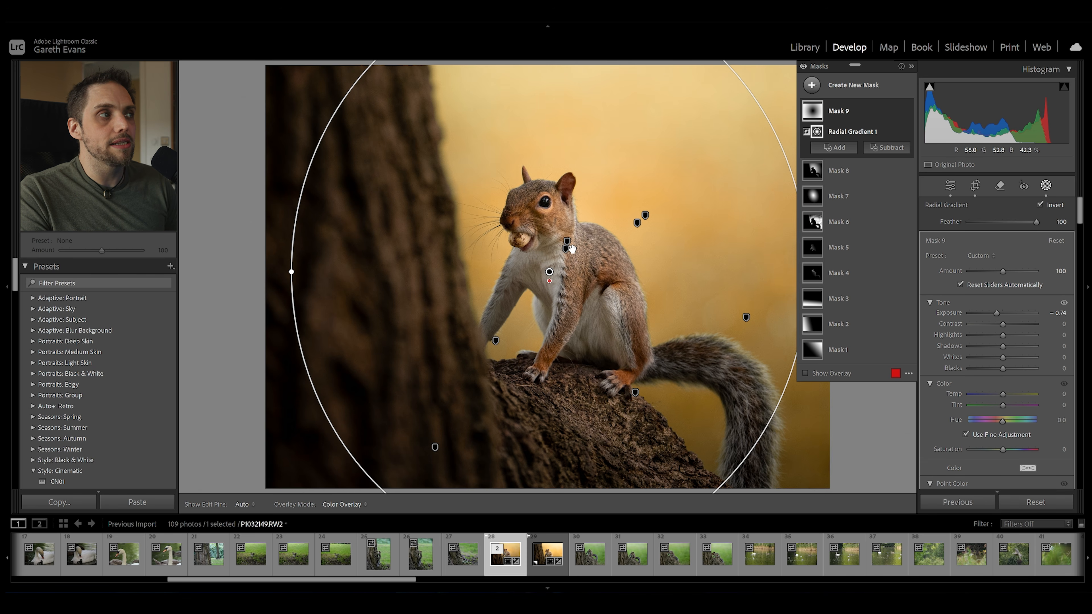
# Step: Compare the photo with Mask 9 hidden and shown, and compare the whole edit with the original
pyautogui.click(907, 111)
pyautogui.click(908, 111)
pyautogui.click(907, 111)
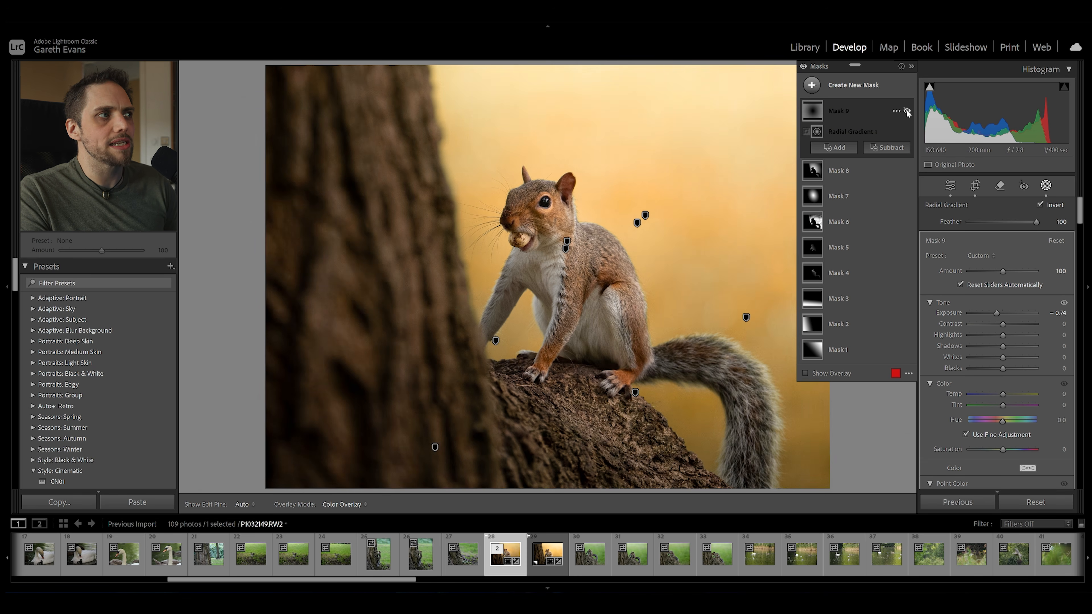
pyautogui.click(907, 111)
pyautogui.click(952, 184)
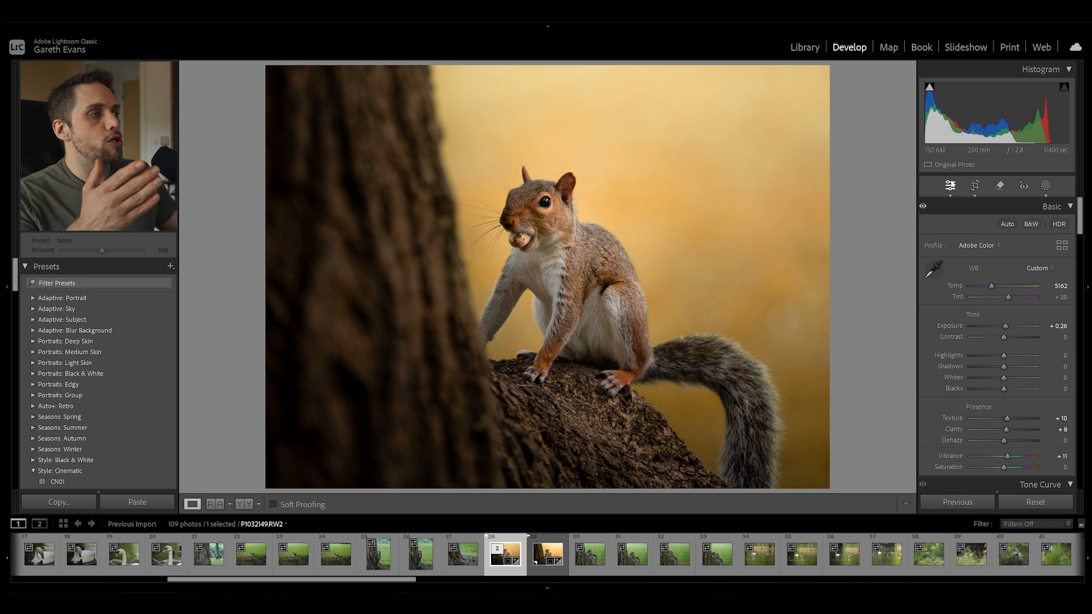
pyautogui.press('\\')
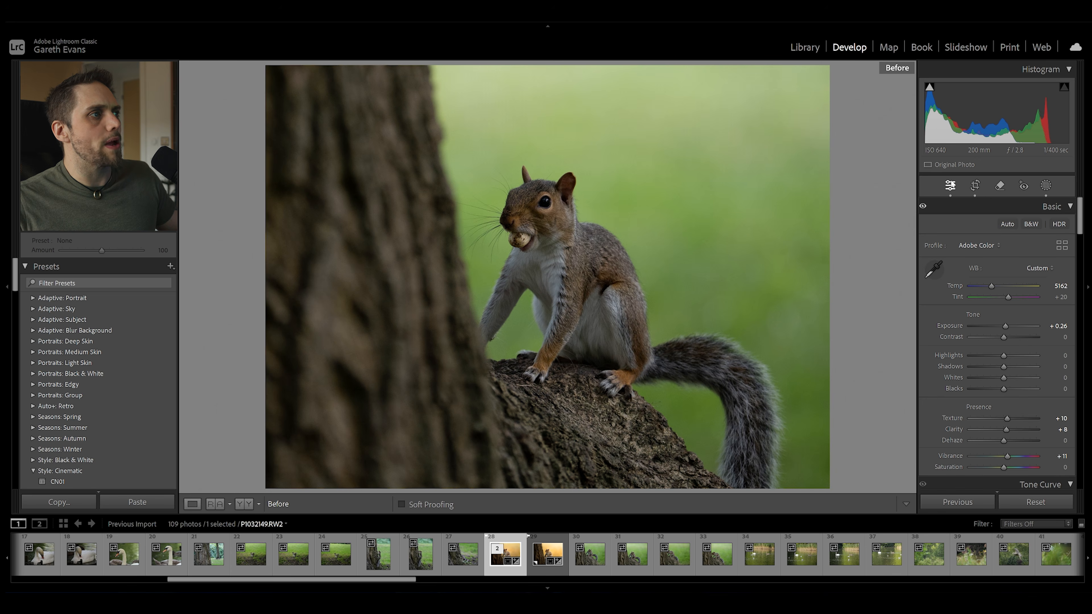
pyautogui.press('\\')
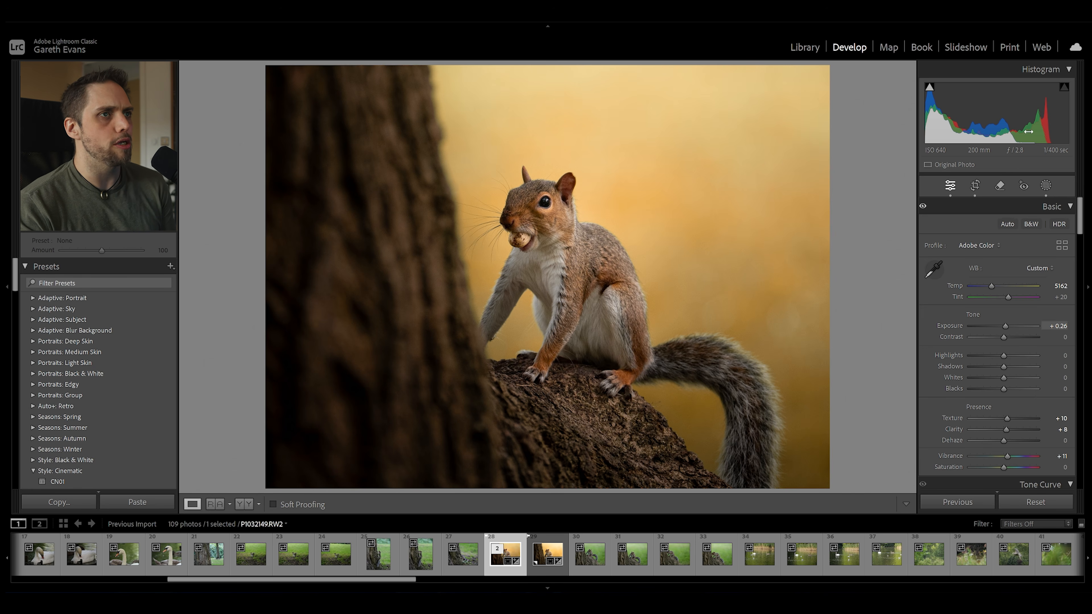
# Step: Crop the photo tighter around the squirrel, keeping the Original aspect ratio and its whole tail in frame, and apply the crop
pyautogui.click(975, 186)
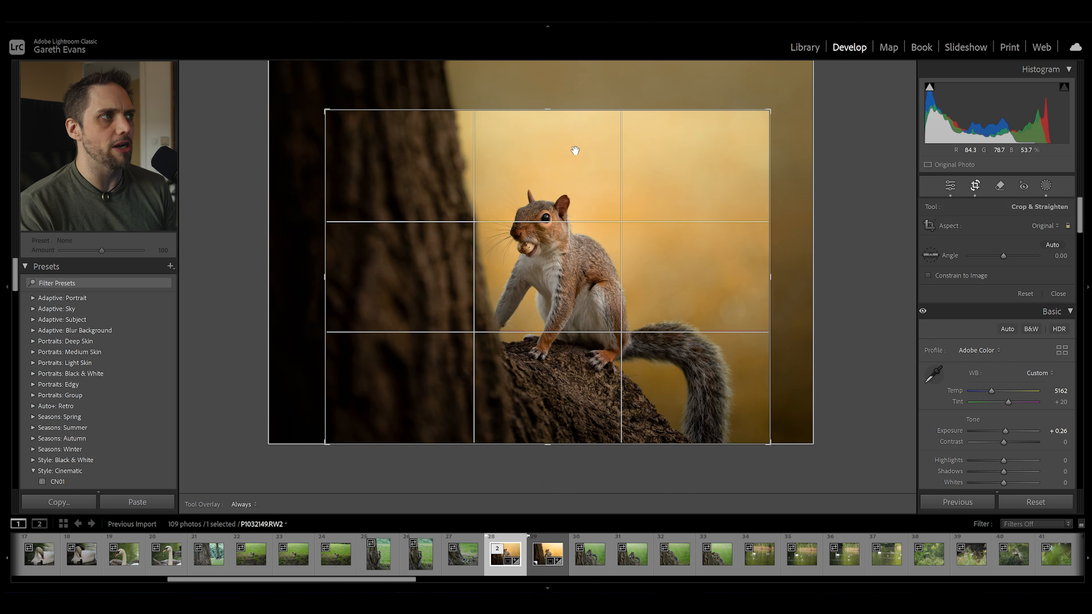
pyautogui.moveTo(562, 110); pyautogui.dragTo(557, 200)
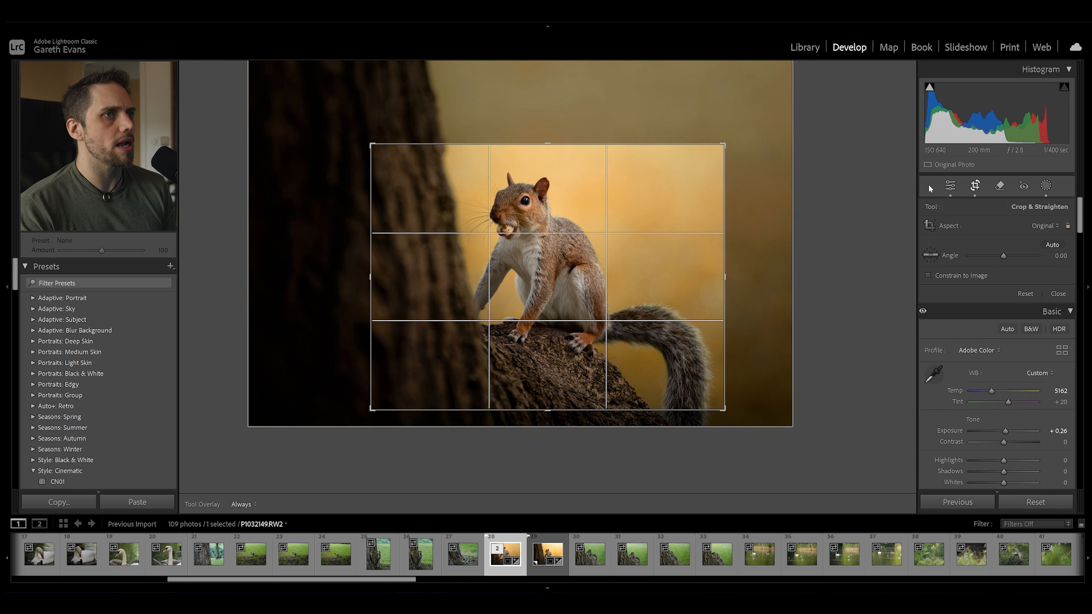
pyautogui.click(942, 184)
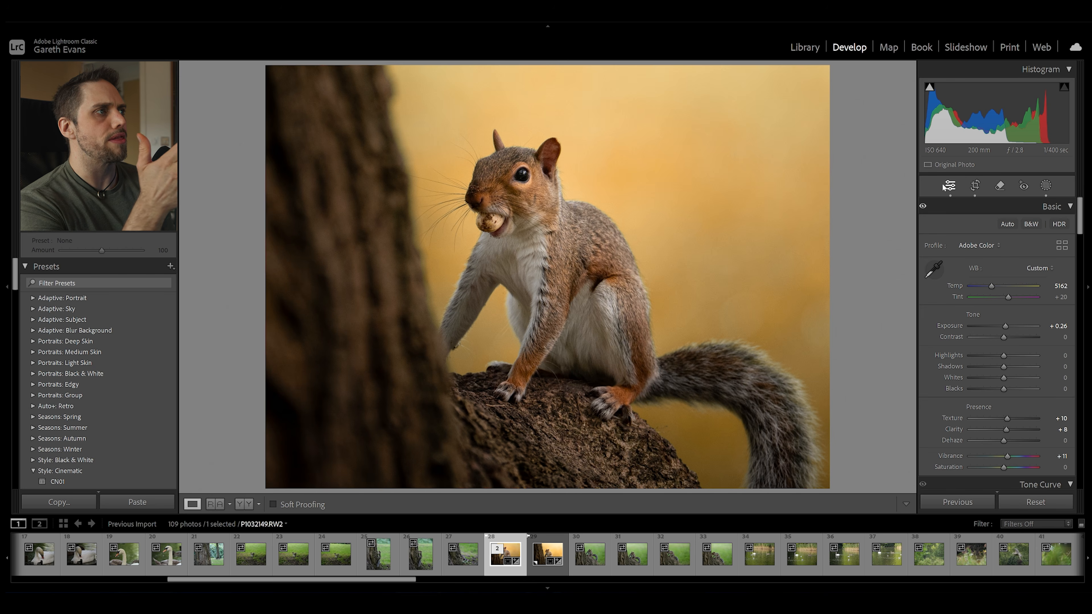